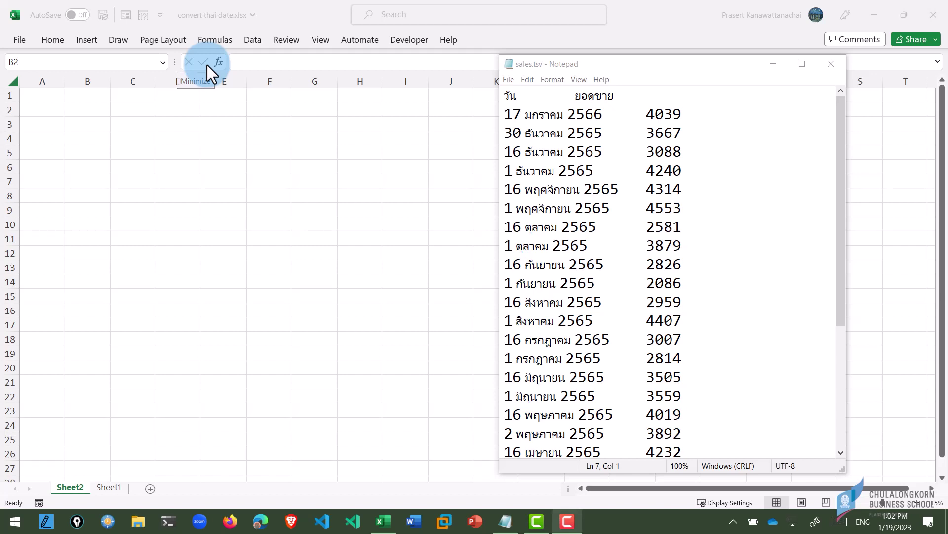
- Copy the whole sales.tsv list of Thai dates and sales from Notepad, then return to Excel's cell A3
click(620, 65)
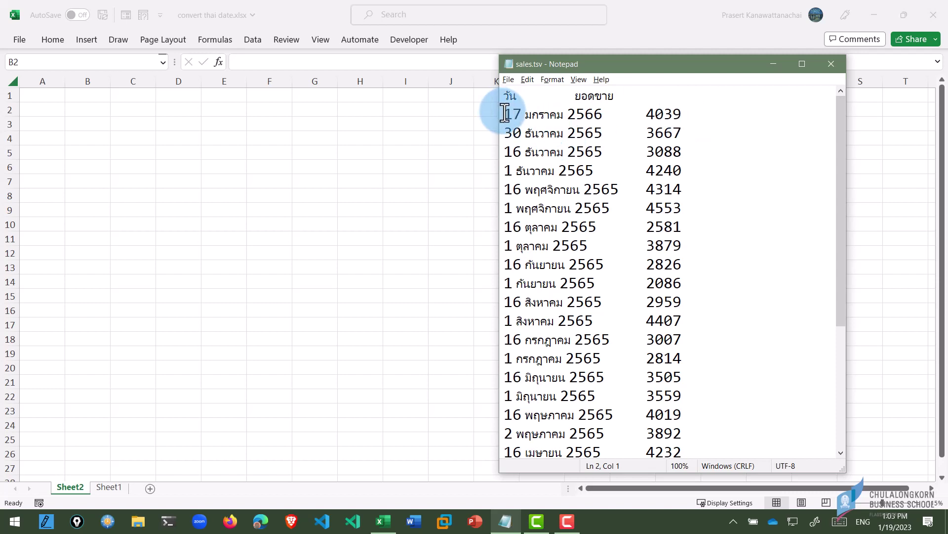
drag(503, 114, 614, 117)
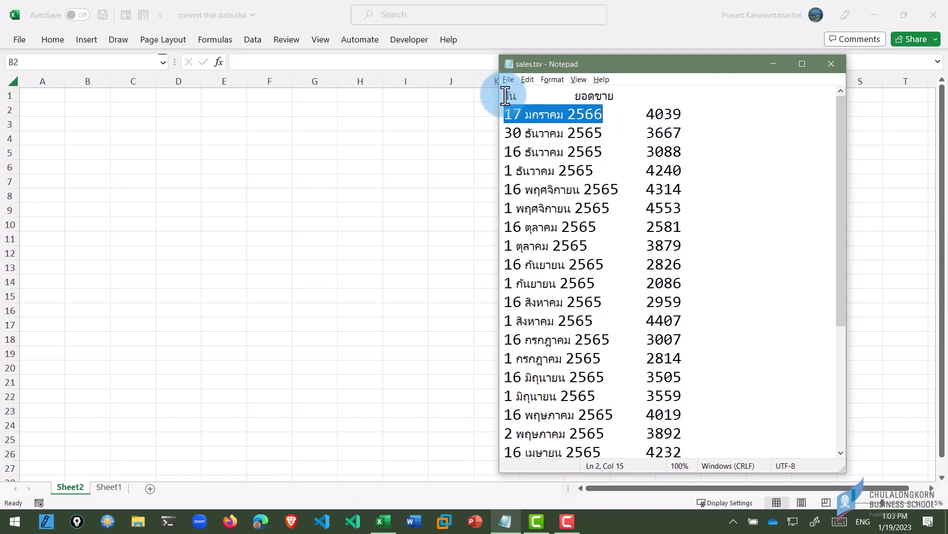
click(505, 95)
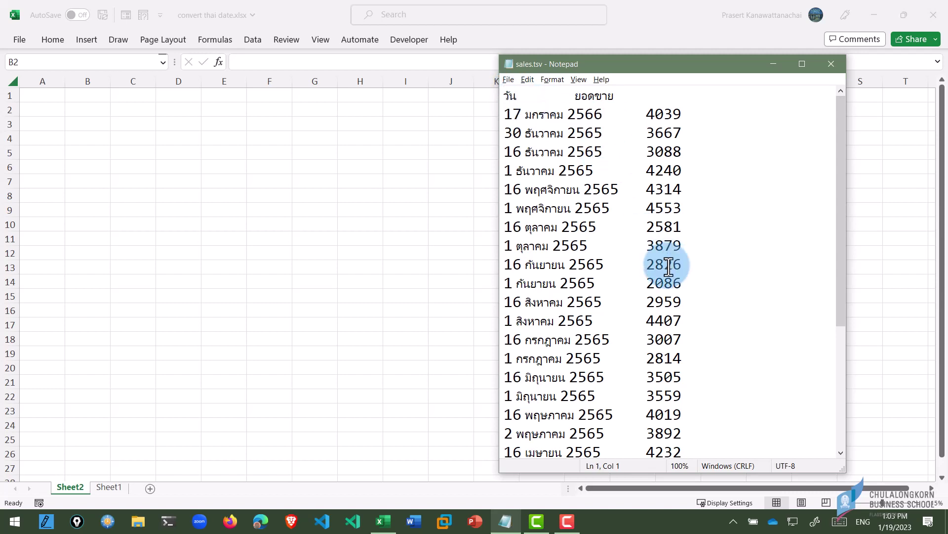
key(ctrl+a)
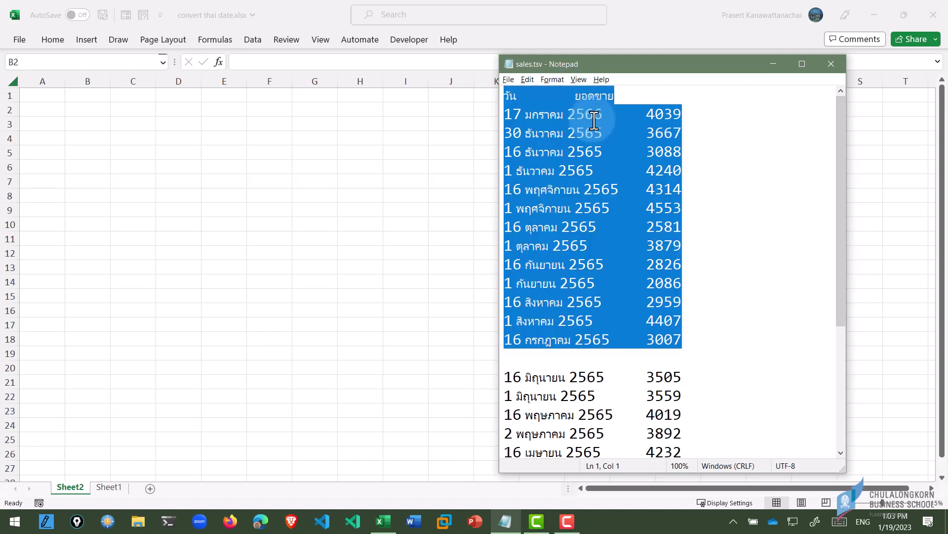
key(alt+Tab)
click(45, 124)
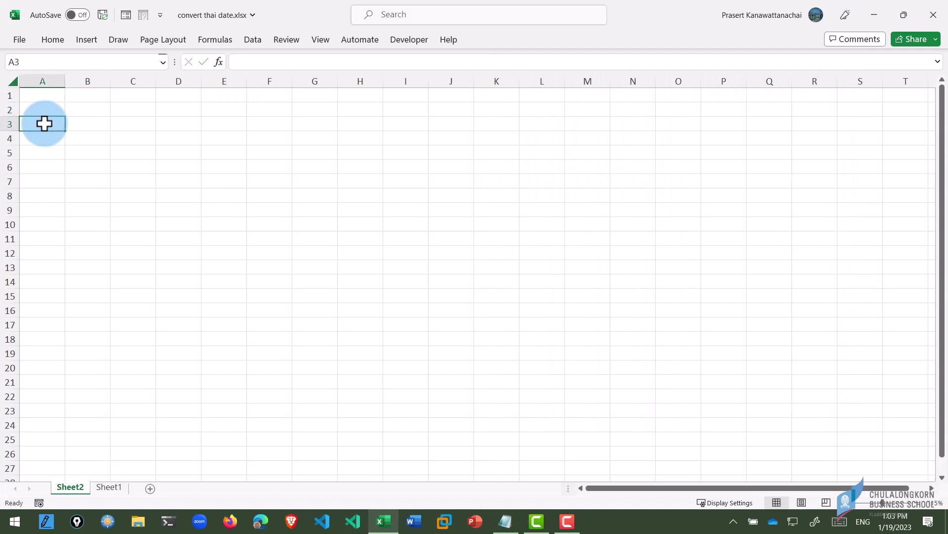
- Paste the sales list at A3 and autofit column A to the full Thai dates
key(ctrl+v)
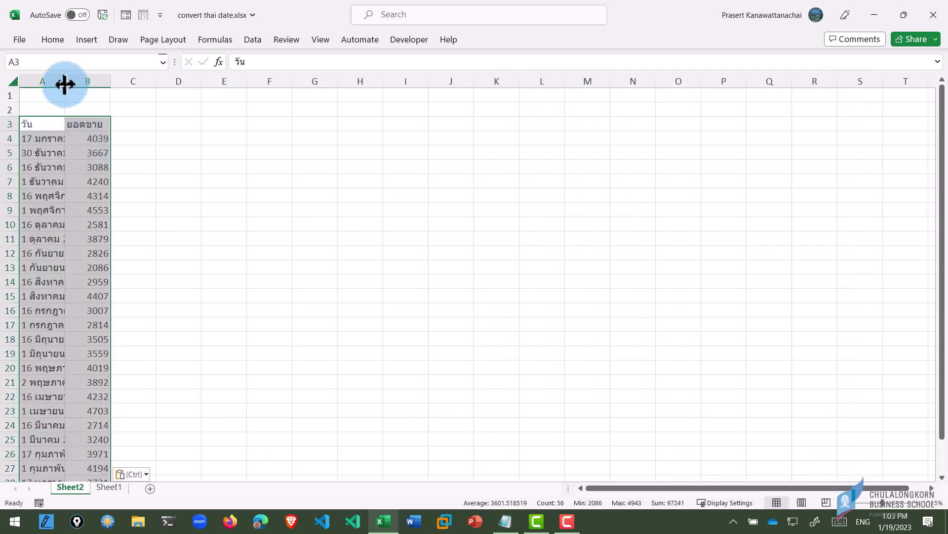
double_click(65, 81)
click(86, 168)
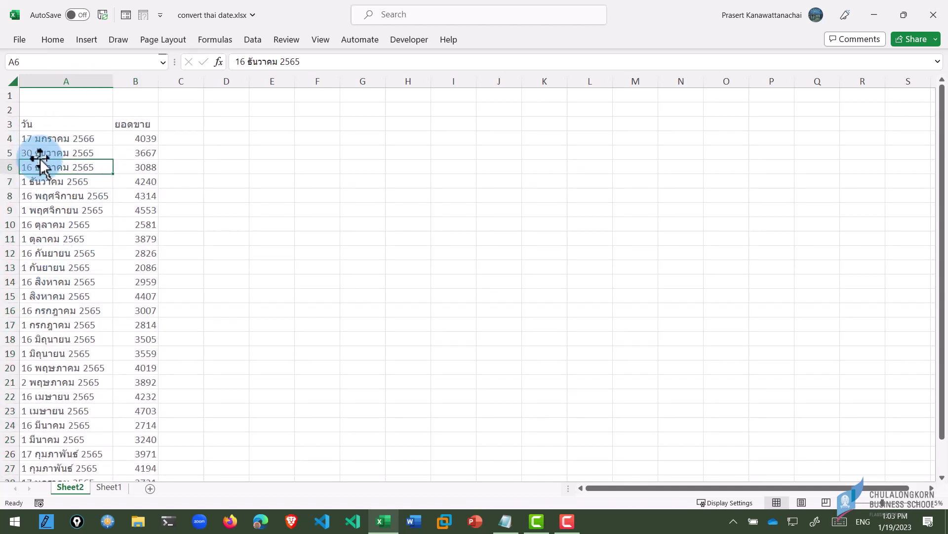
click(65, 140)
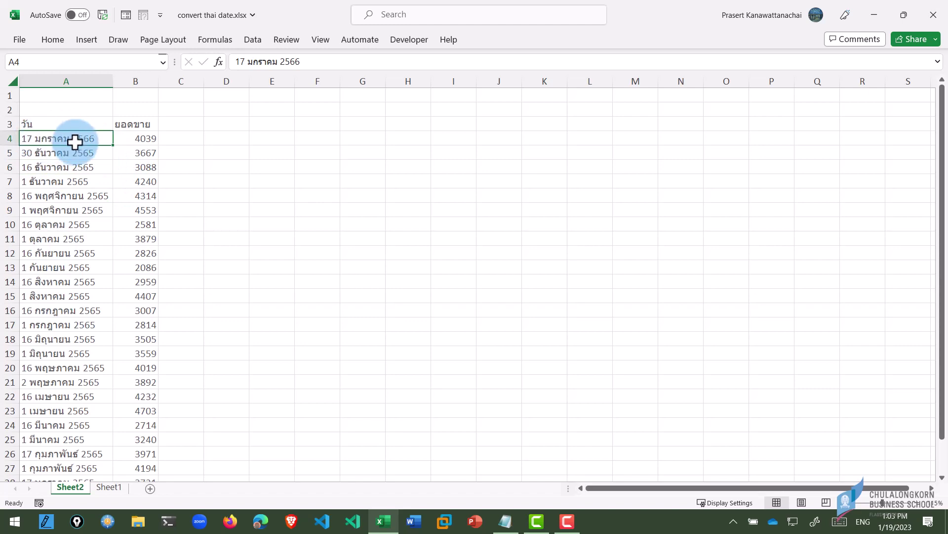
click(247, 43)
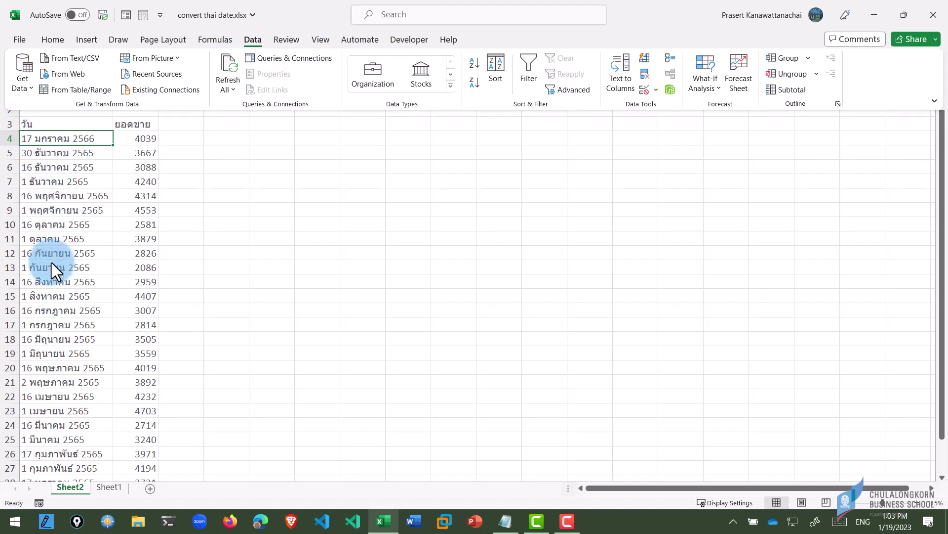
click(473, 66)
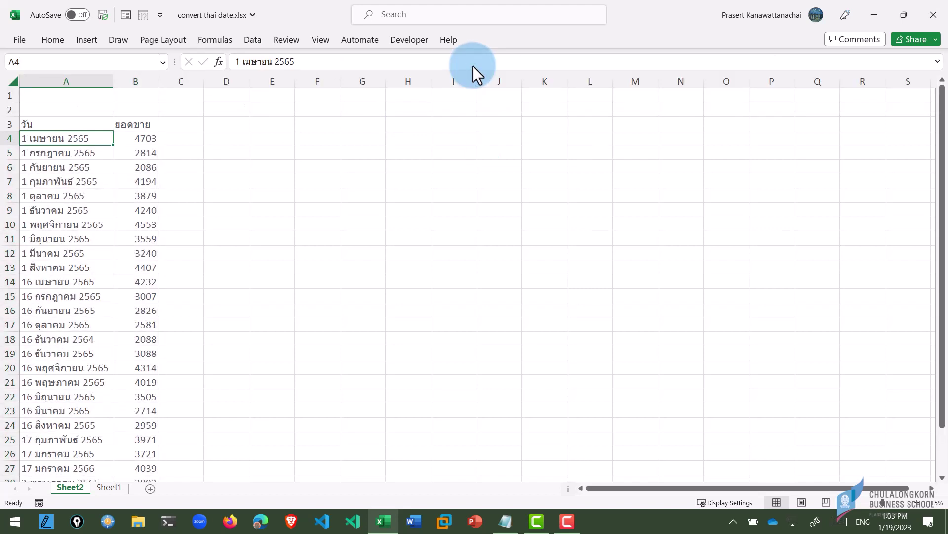
click(49, 154)
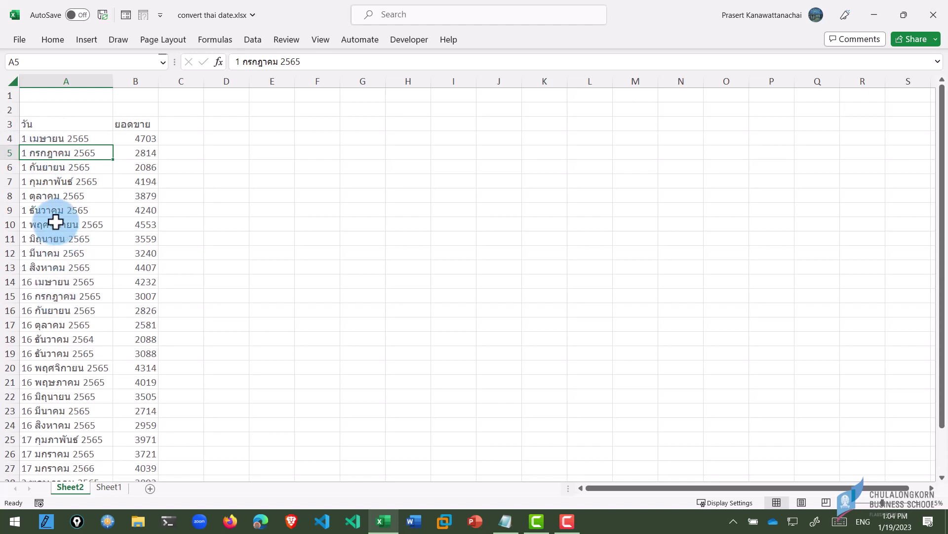
key(ctrl+shift+s)
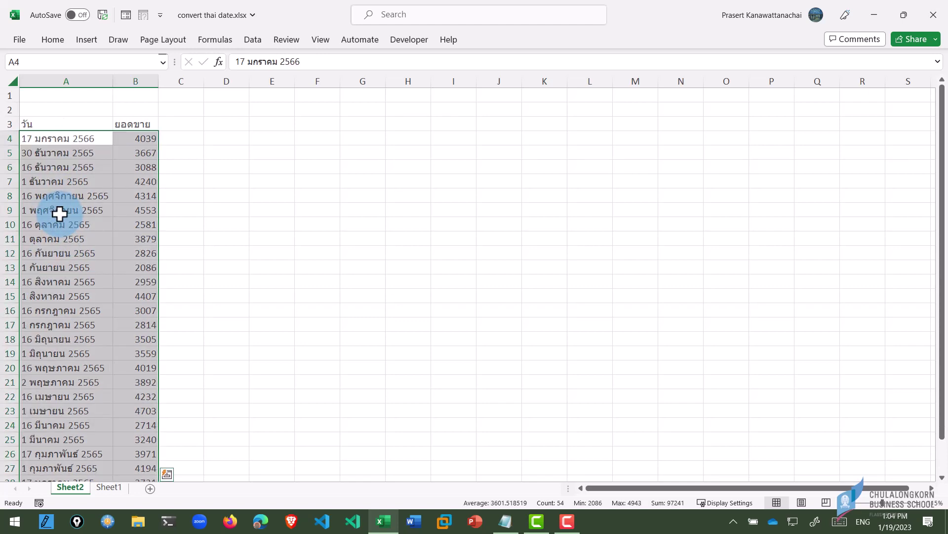
click(38, 144)
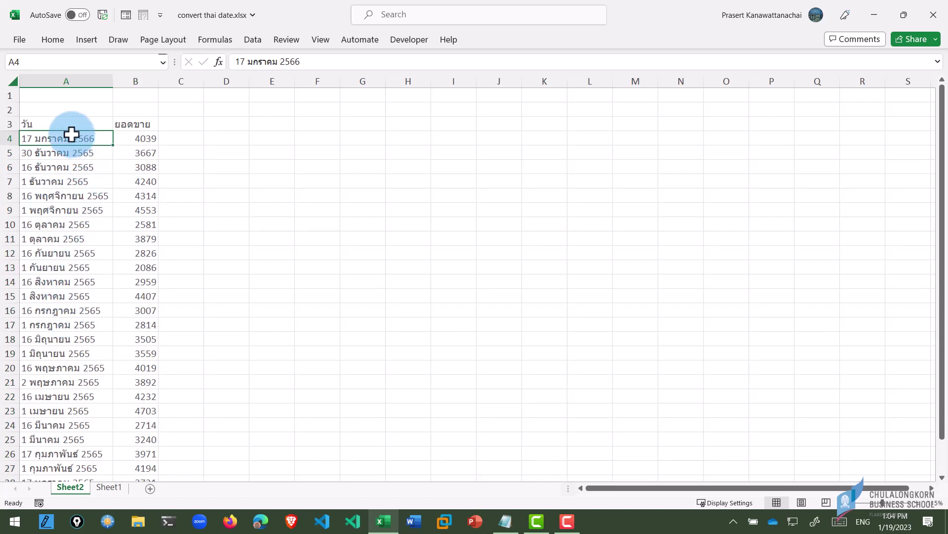
drag(70, 138, 64, 281)
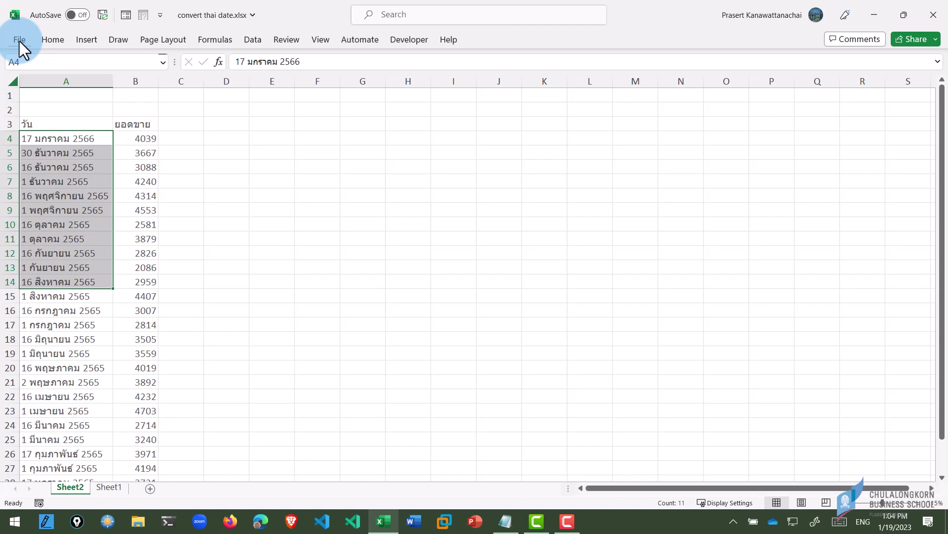
click(19, 40)
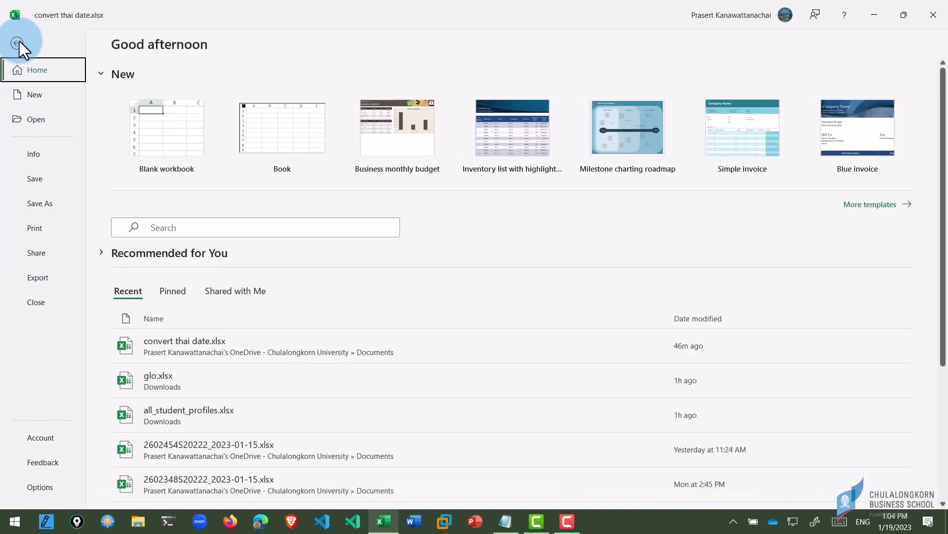
click(49, 436)
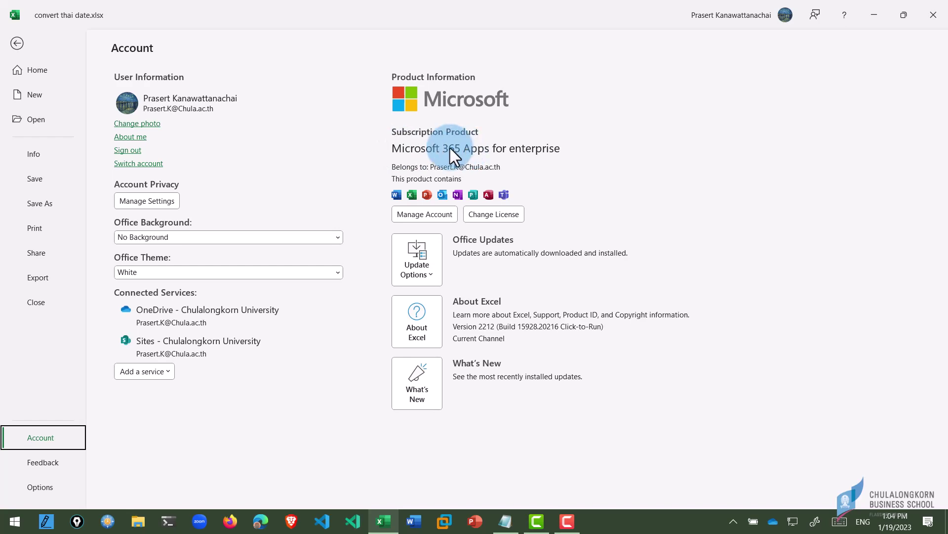
click(18, 44)
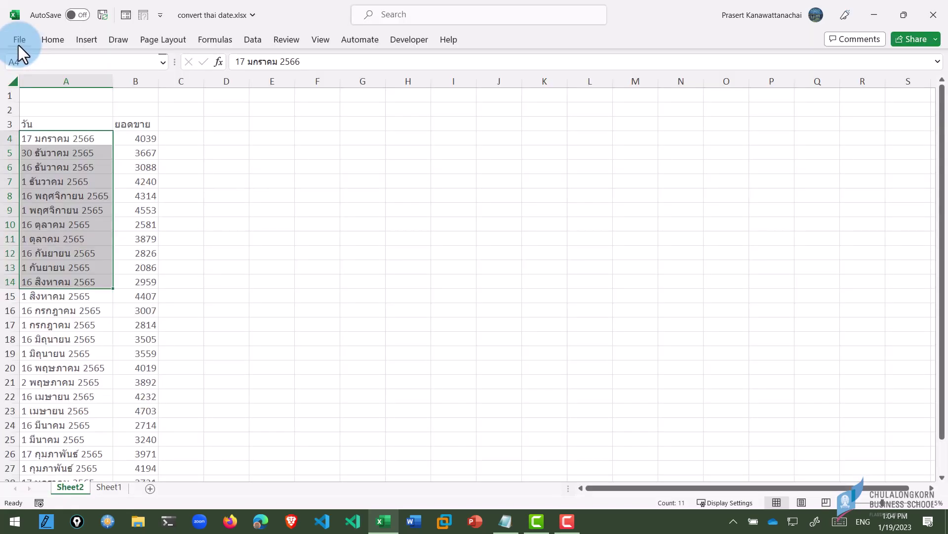
- Send the six Thai dates in A4:A9 to Translator for English translation
drag(61, 137, 63, 211)
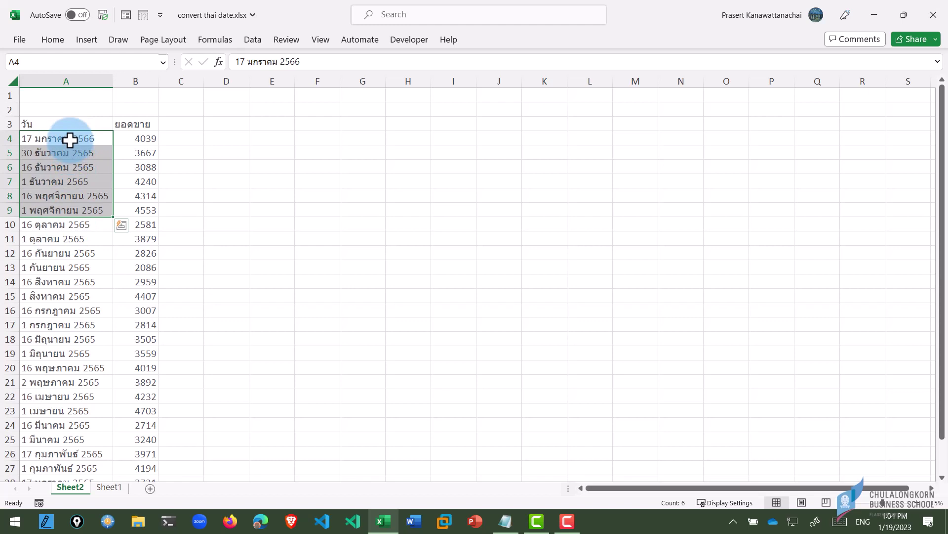
right_click(70, 140)
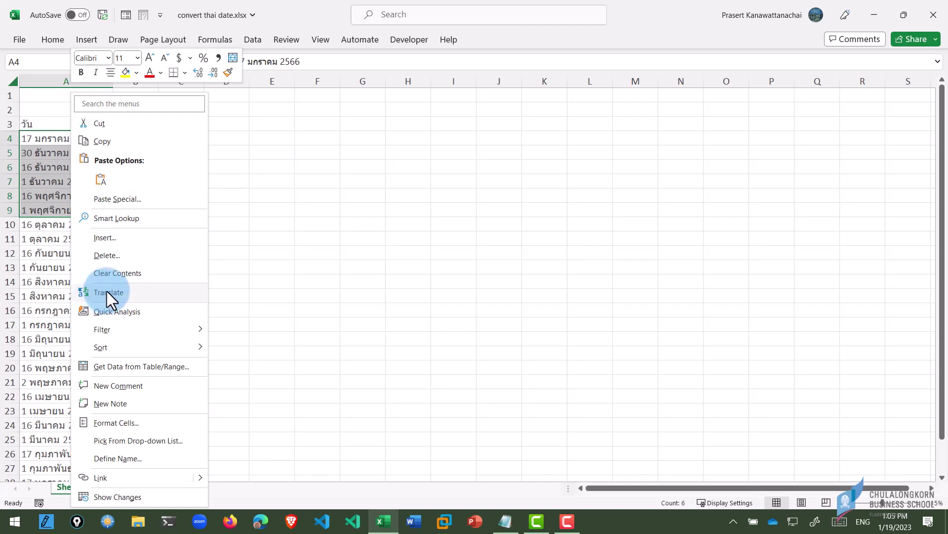
click(107, 291)
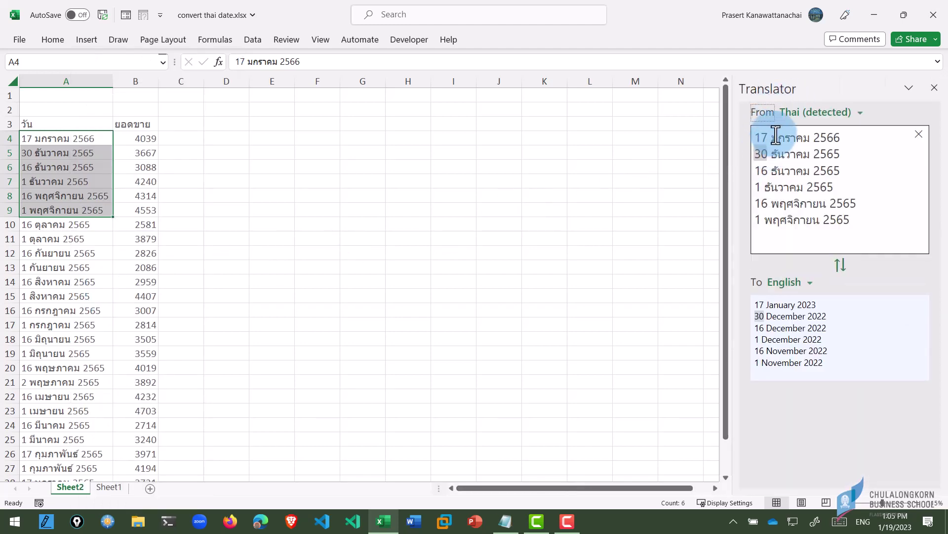
- Check individual word translations, then select the English dates, 17 January 2023 to 1 November 2022
click(762, 134)
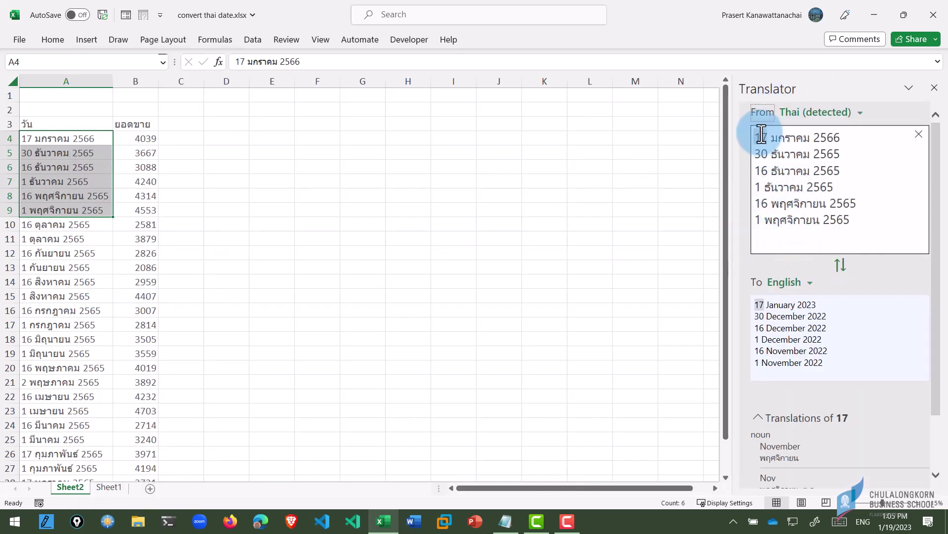
click(838, 139)
click(838, 139)
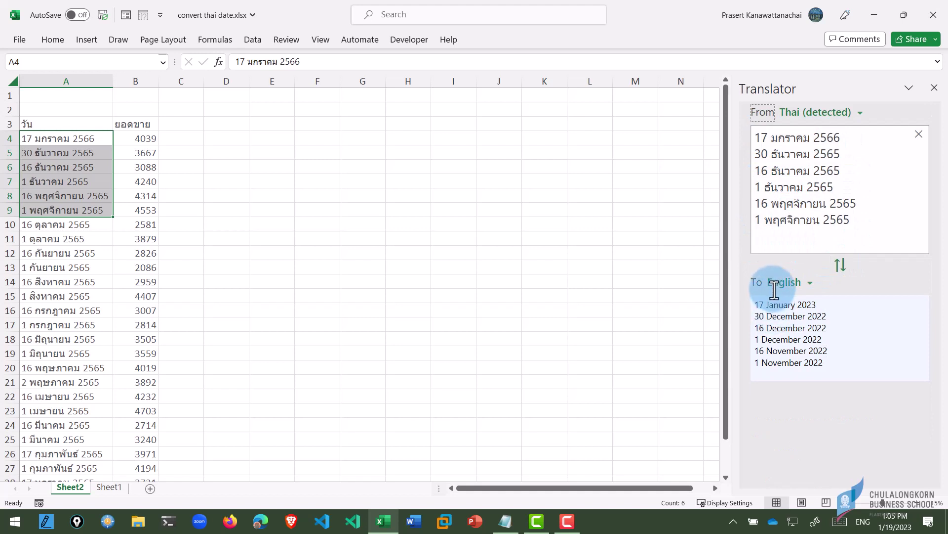
click(758, 307)
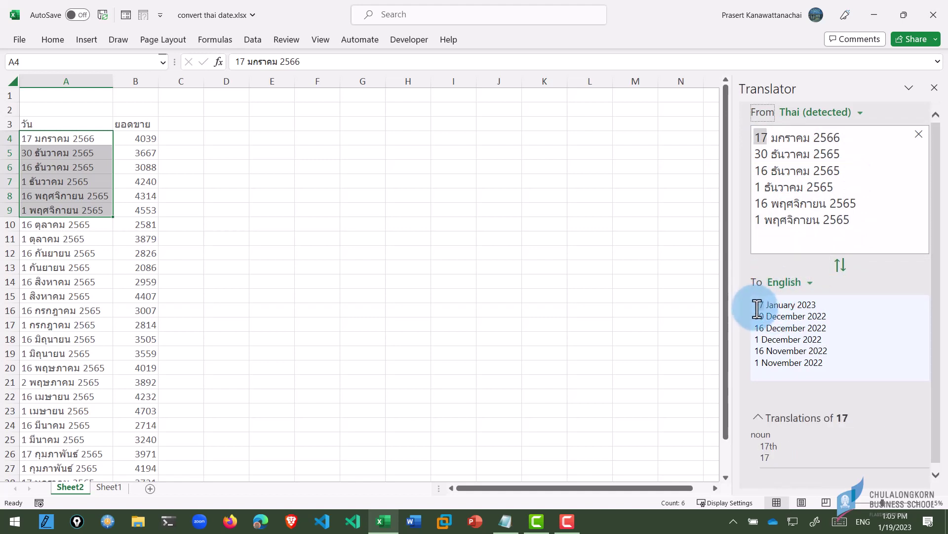
click(757, 309)
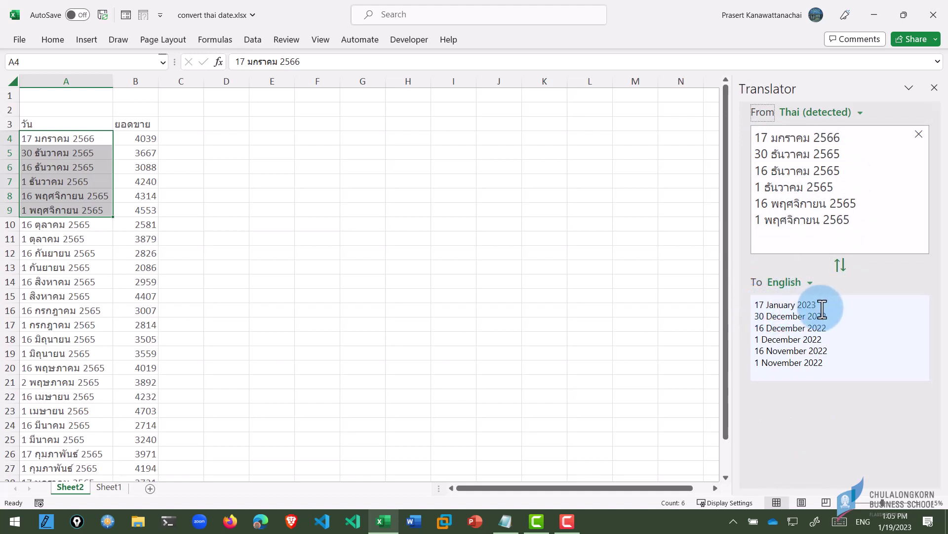
click(783, 326)
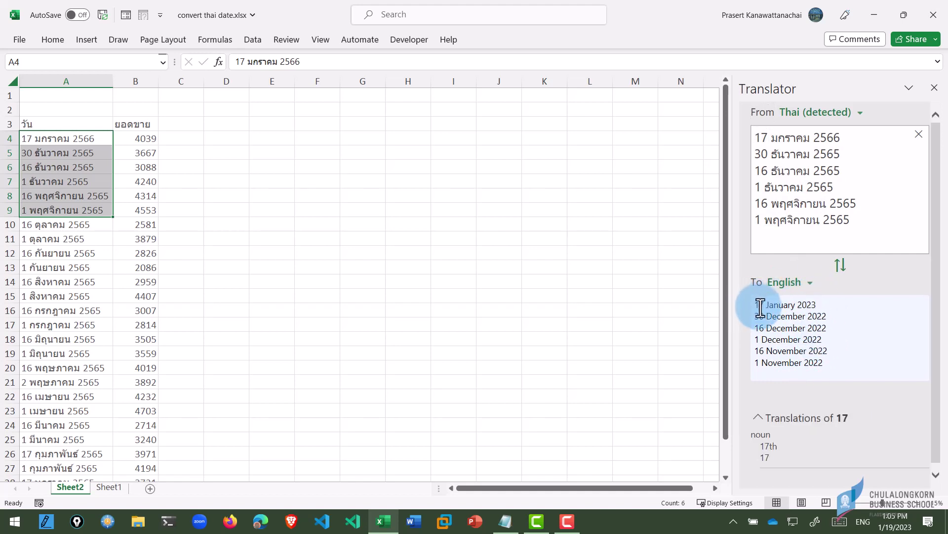
drag(755, 304, 842, 365)
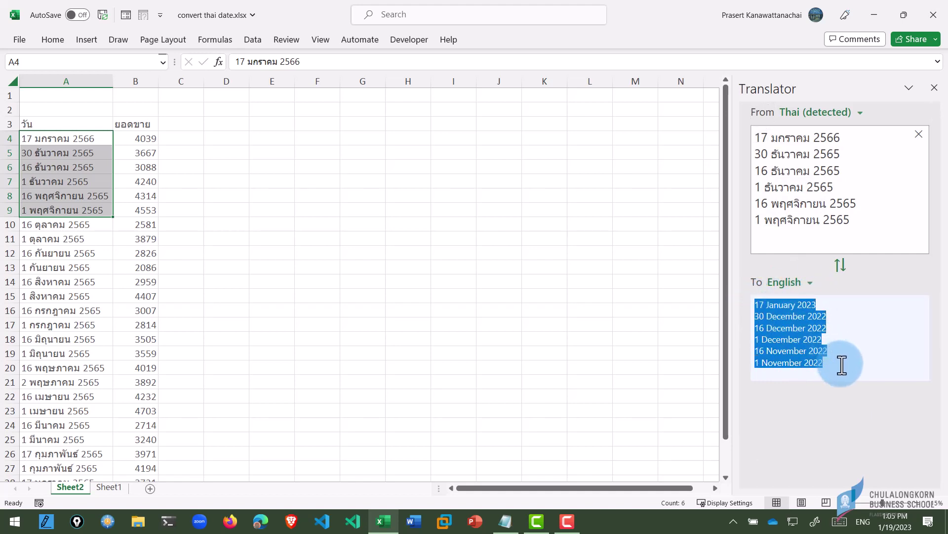
click(235, 138)
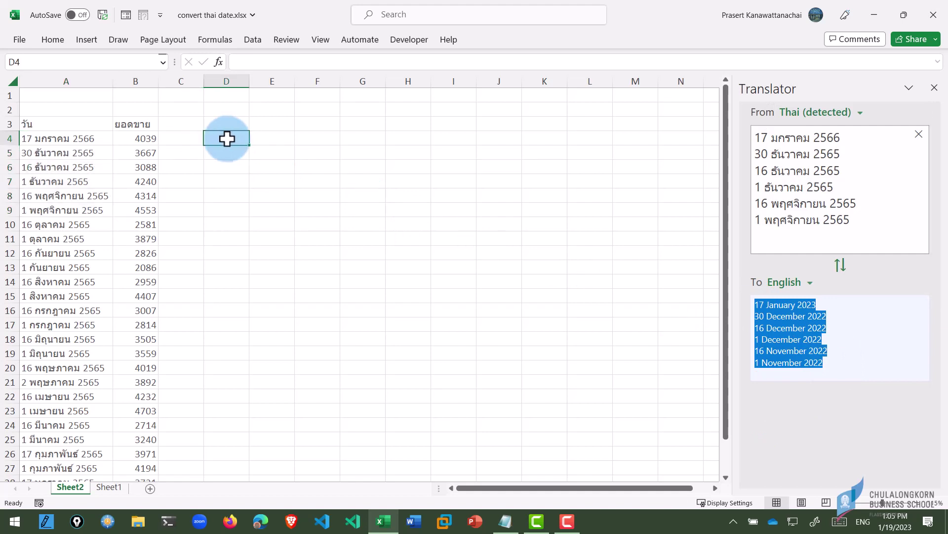
- Paste the English dates into D4, switch Translator to English-to-Thai, and select all six date lines
text(17 January 2023 30 December 2022 16 December 2022 1 December 2022 16 November 2022 1 November 2022)
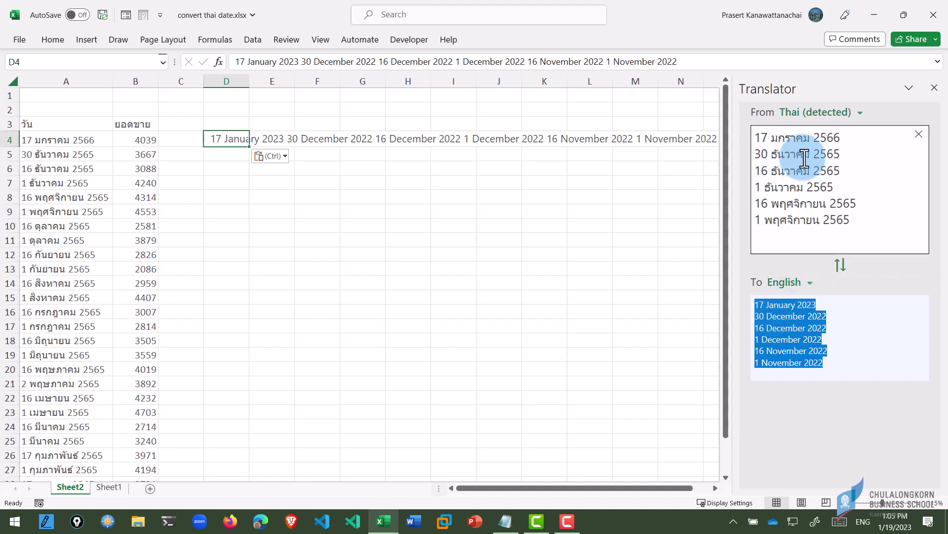
click(840, 266)
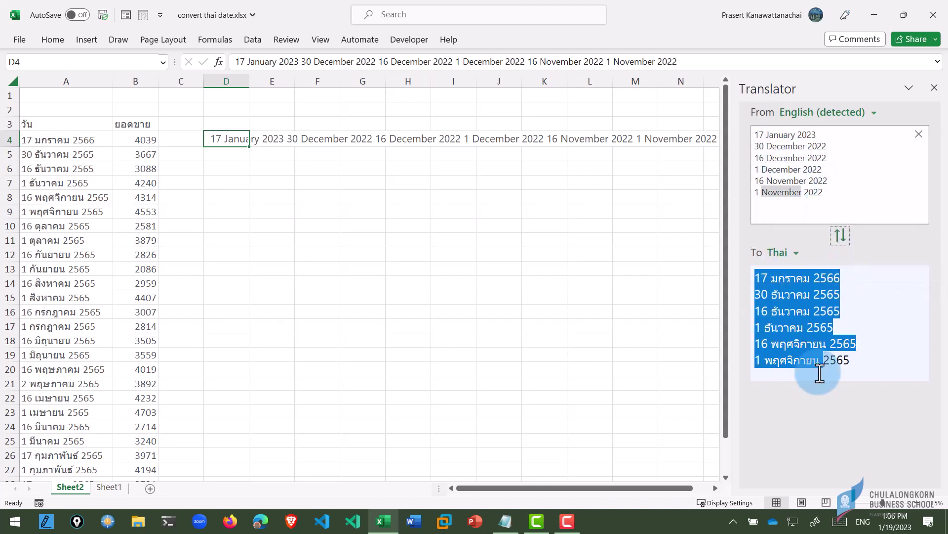
click(760, 138)
drag(761, 138, 844, 188)
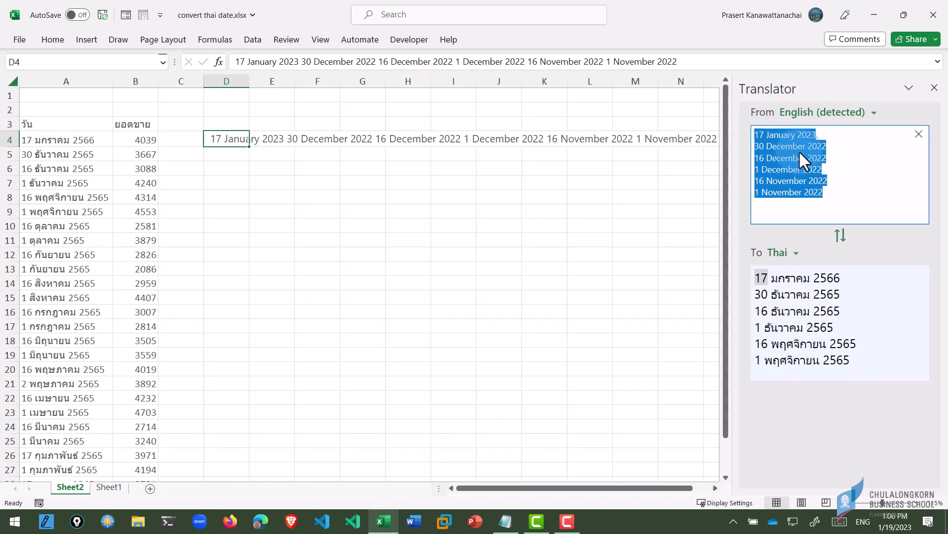
click(184, 136)
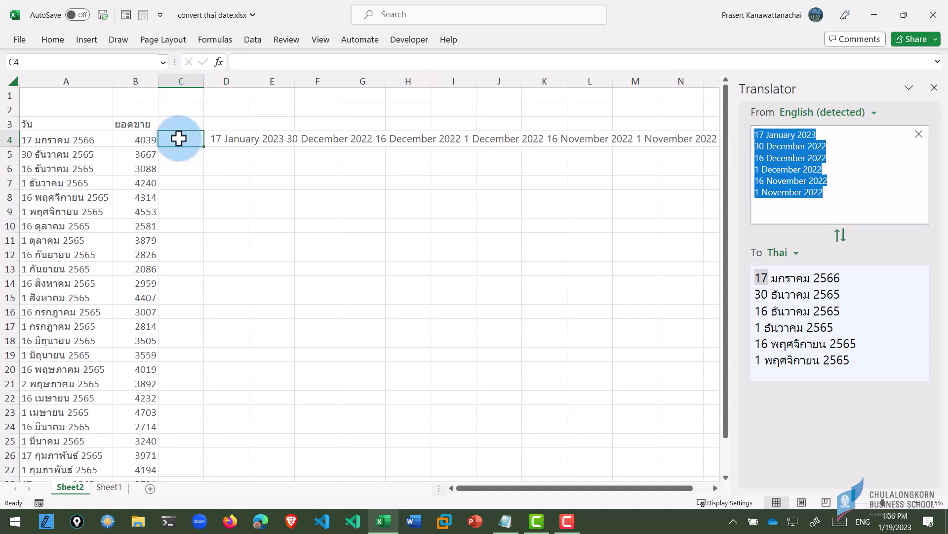
- Paste the dates into C4:C9 as 17-Jan-23 to 1-Nov-22, autofit column C, and compare with column A
key(ctrl+v)
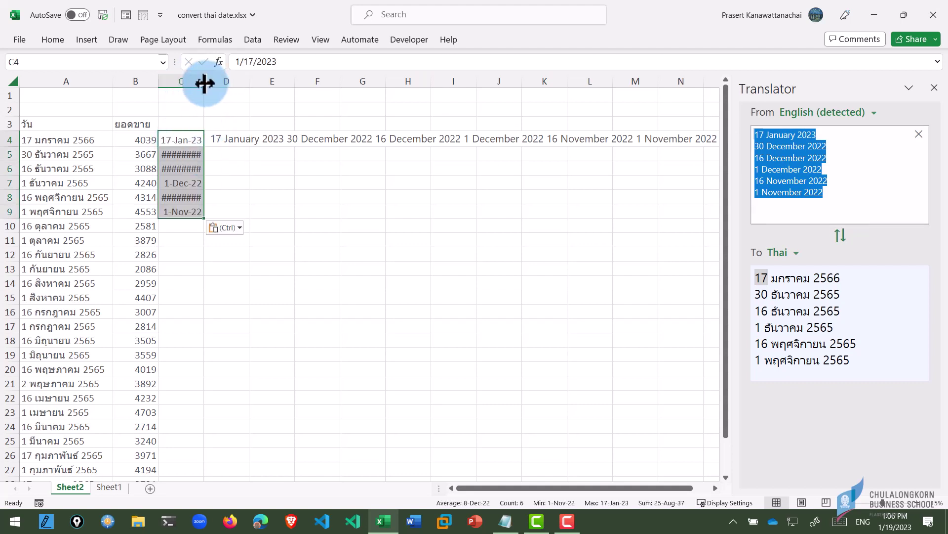
double_click(204, 83)
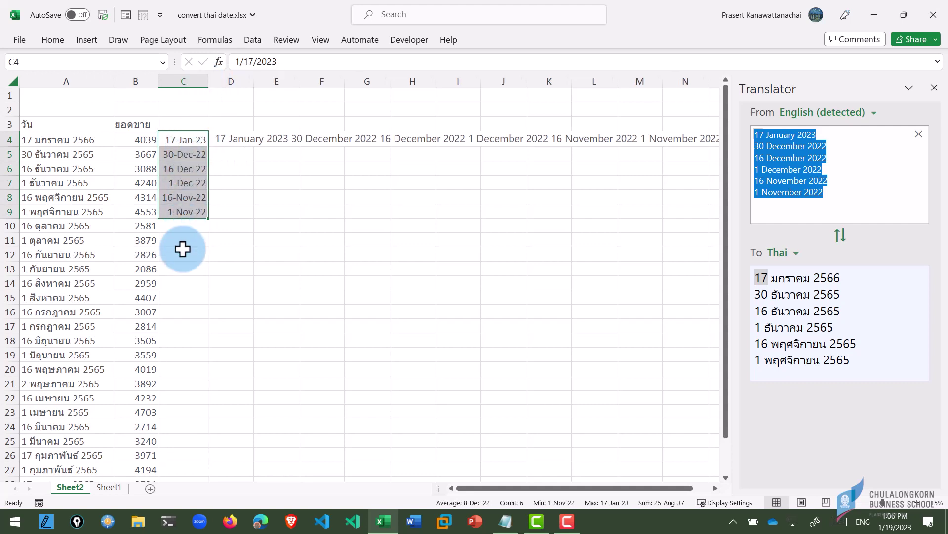
click(98, 144)
click(168, 140)
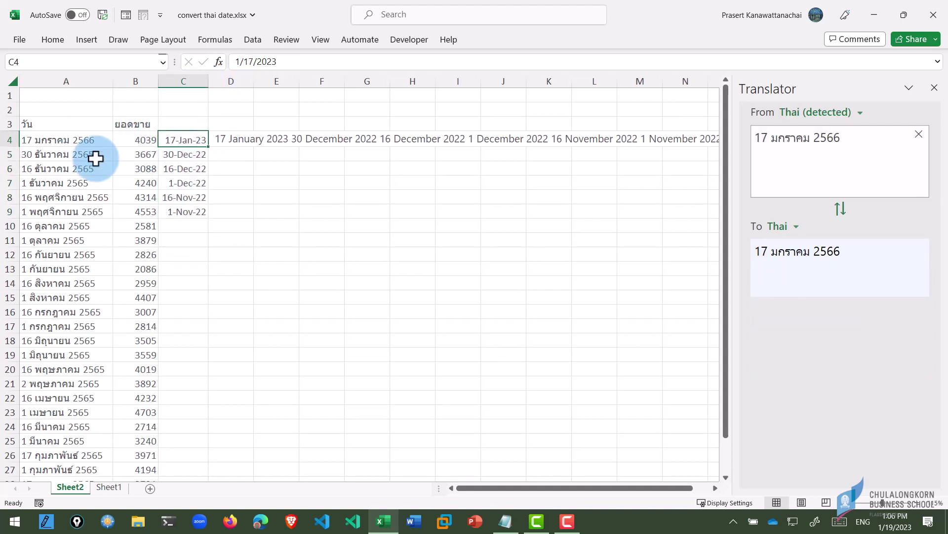
click(56, 152)
click(182, 154)
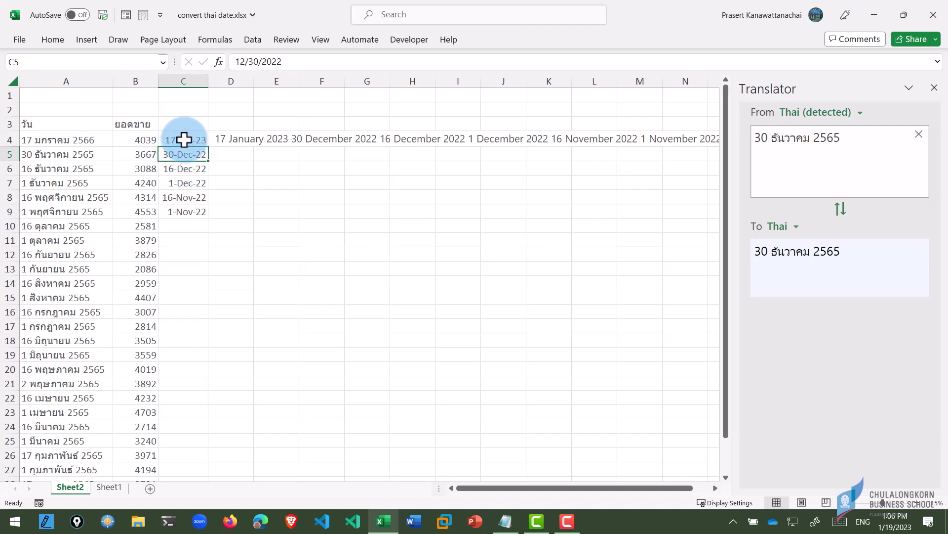
- Clear the leftover English text from D4 and select the Thai dates A4:A30
click(243, 142)
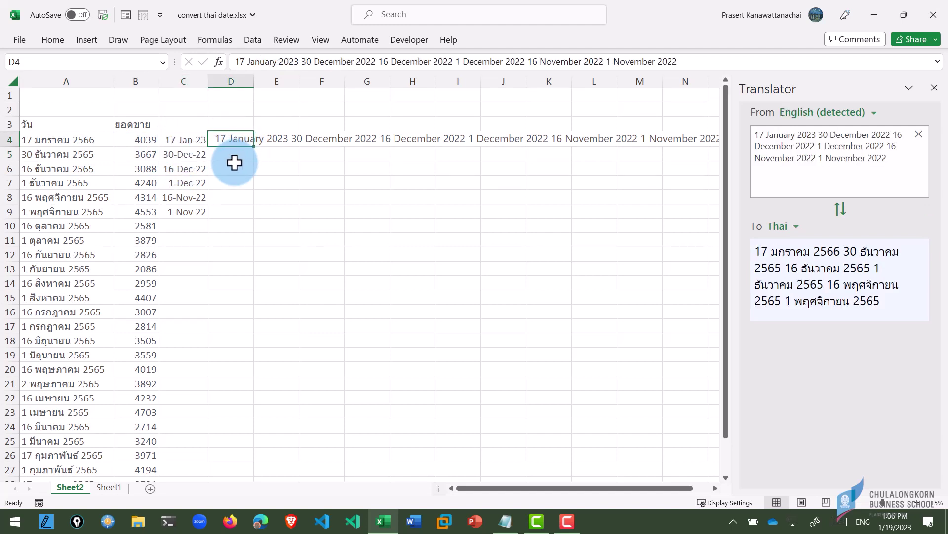
key(Delete)
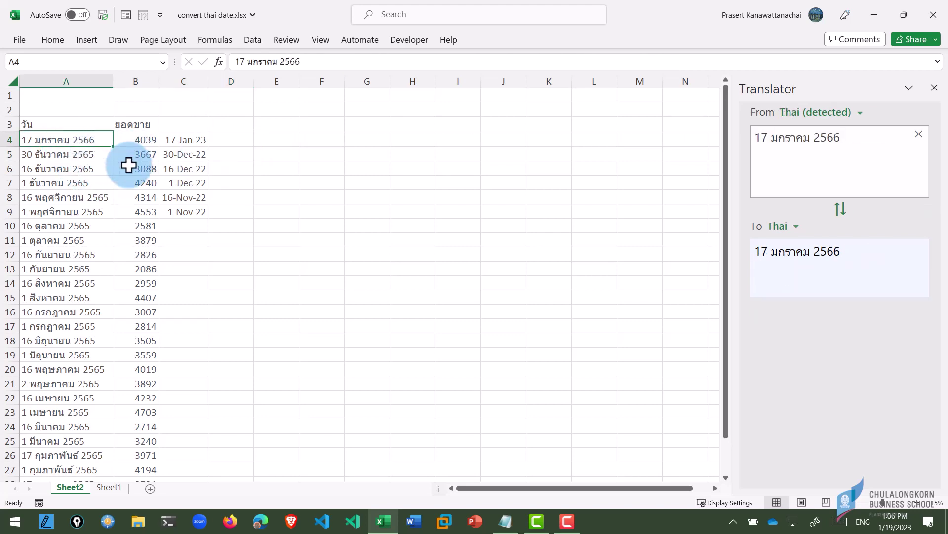
key(ctrl+shift+Down)
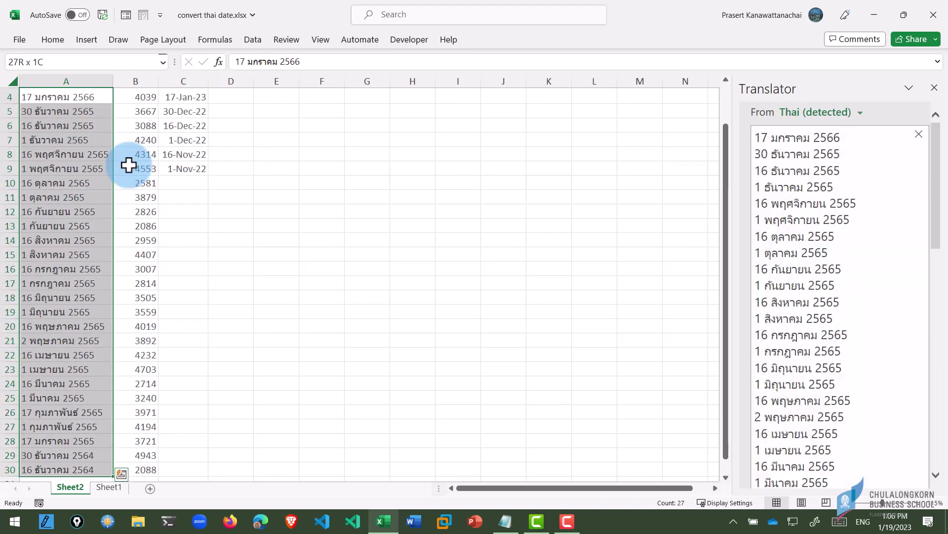
- Copy the Thai dates A4:A30 and translate them into English in Translator
key(ctrl+c)
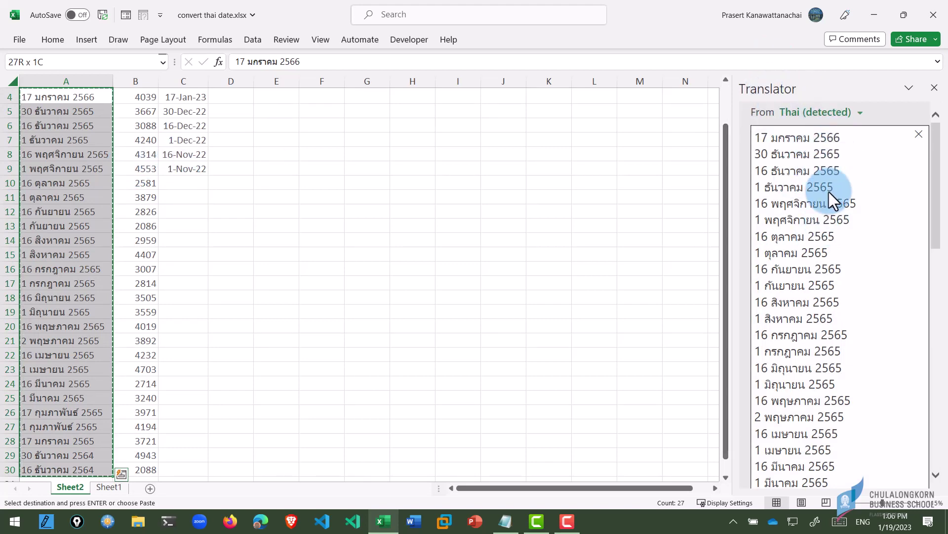
scroll(829, 192, down, 5)
scroll(829, 192, down, 3)
scroll(829, 192, down, 3)
scroll(829, 192, up, 5)
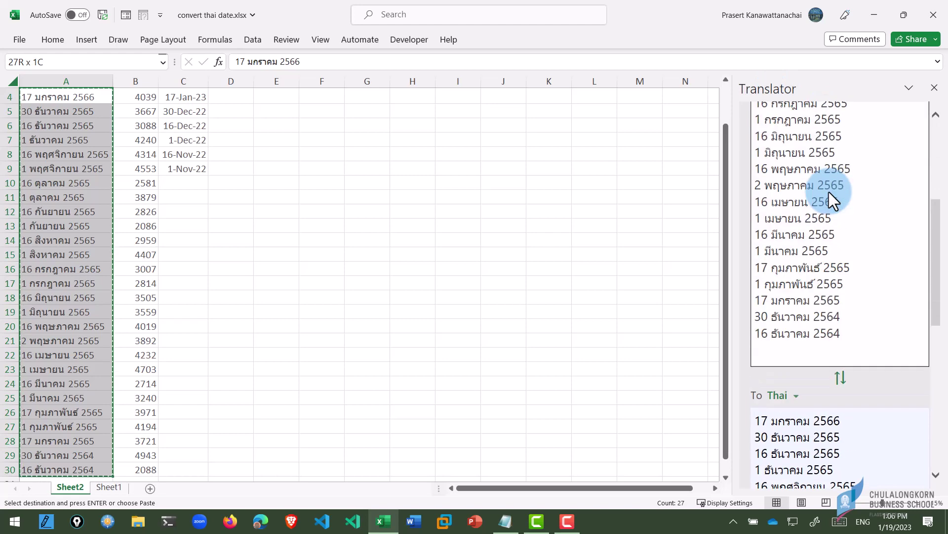
scroll(829, 191, up, 5)
scroll(829, 192, down, 3)
scroll(829, 192, down, 3)
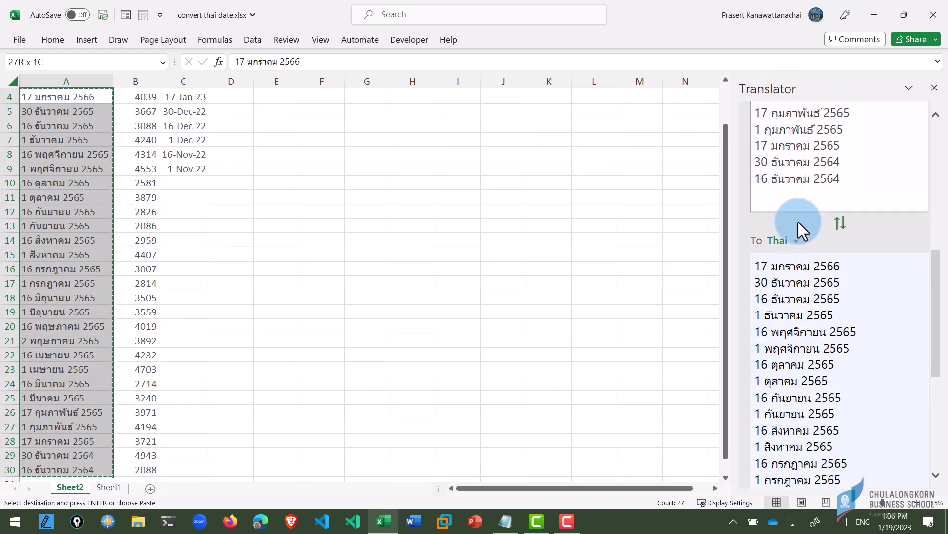
click(796, 249)
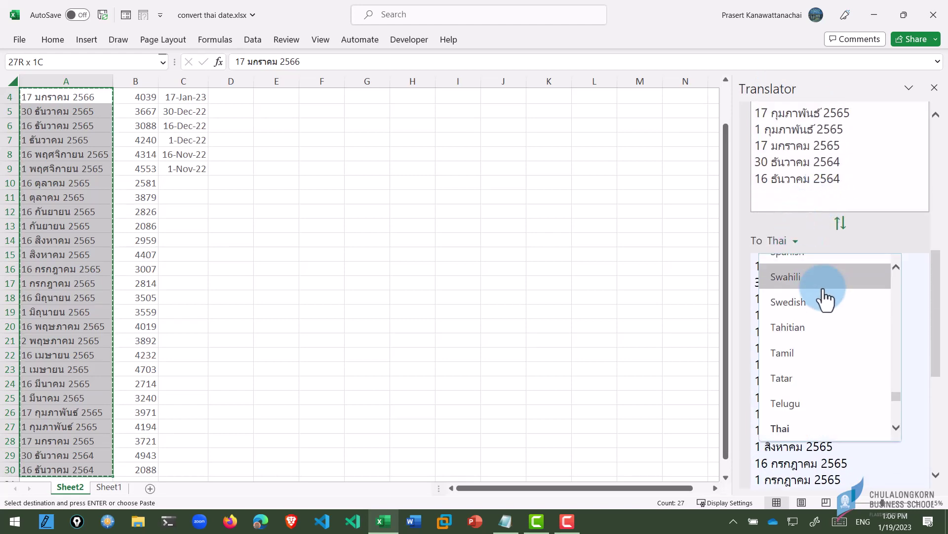
scroll(826, 296, up, 1)
text(e)
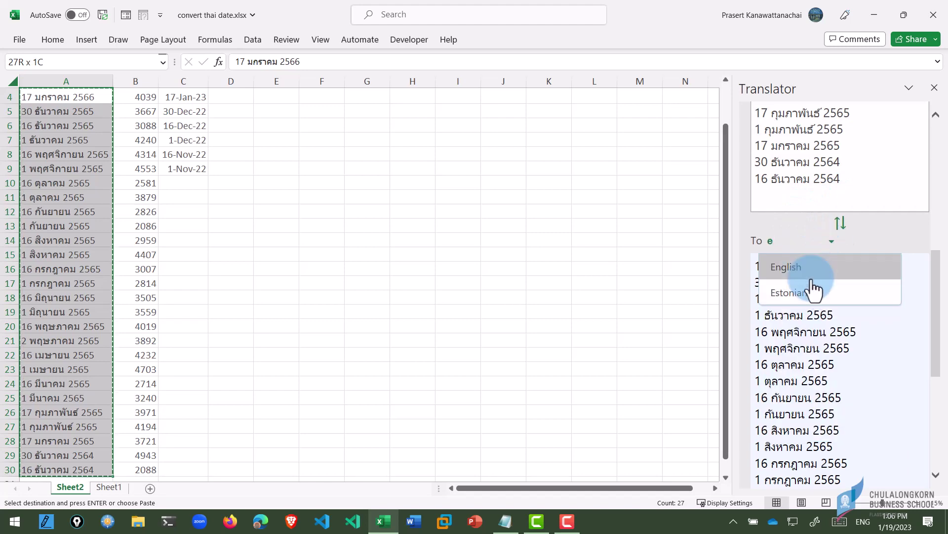
click(816, 270)
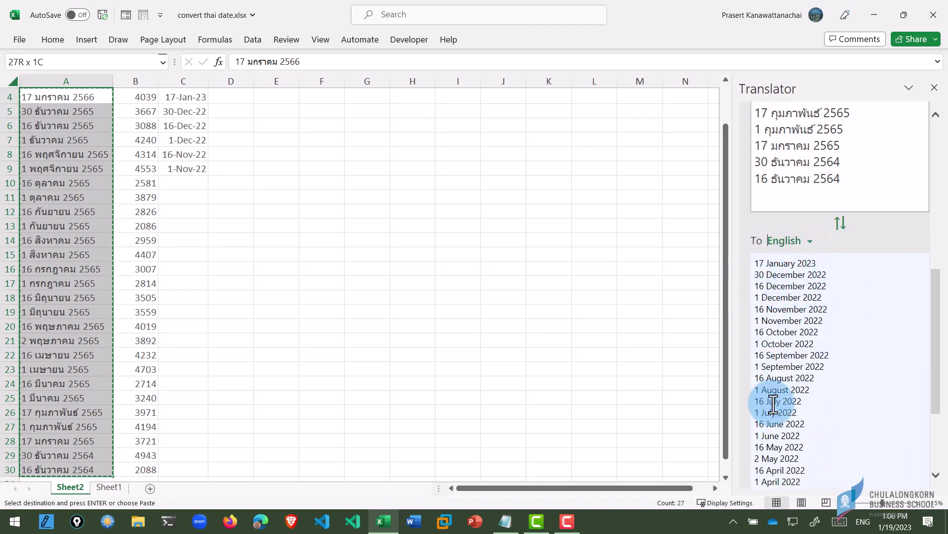
- Swap Translator languages so the English dates, 17 January 2023 to 16 December 2021, become the source
scroll(836, 371, down, 1)
scroll(835, 368, down, 4)
scroll(834, 368, up, 10)
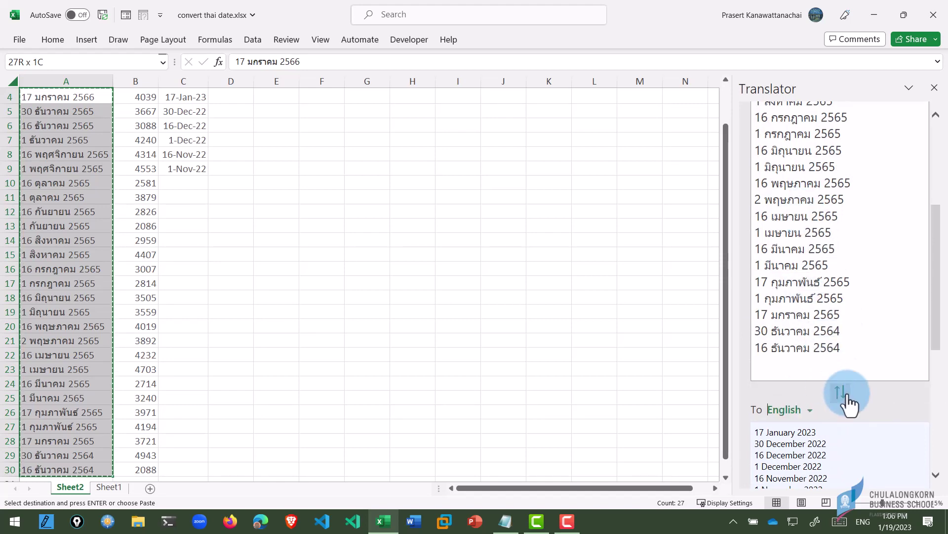
click(840, 393)
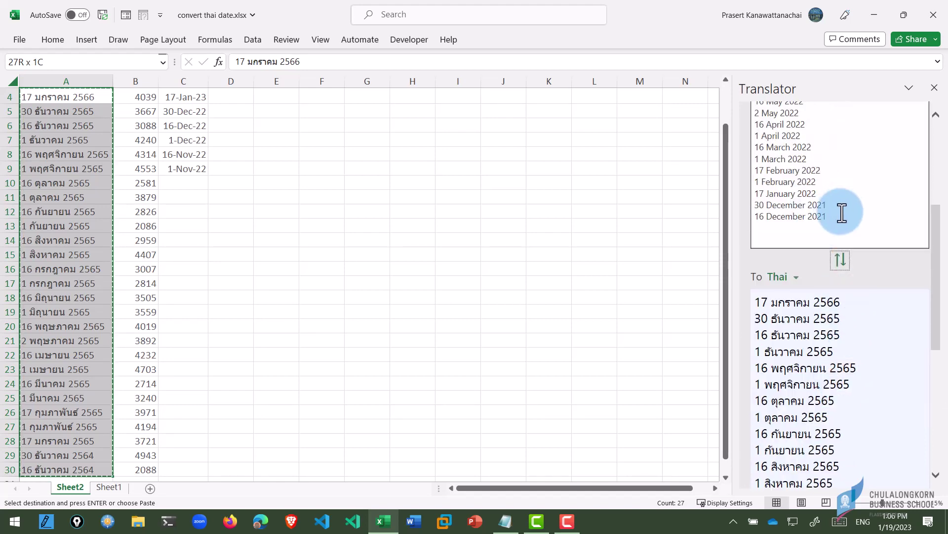
scroll(855, 207, up, 3)
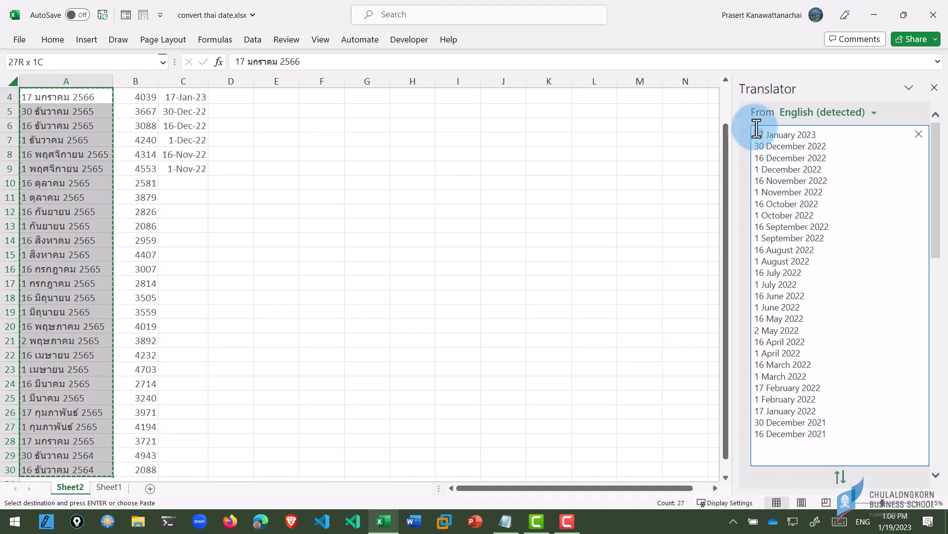
- Copy the English date list into column C from C4 and spot-check it against column A
drag(757, 129, 835, 437)
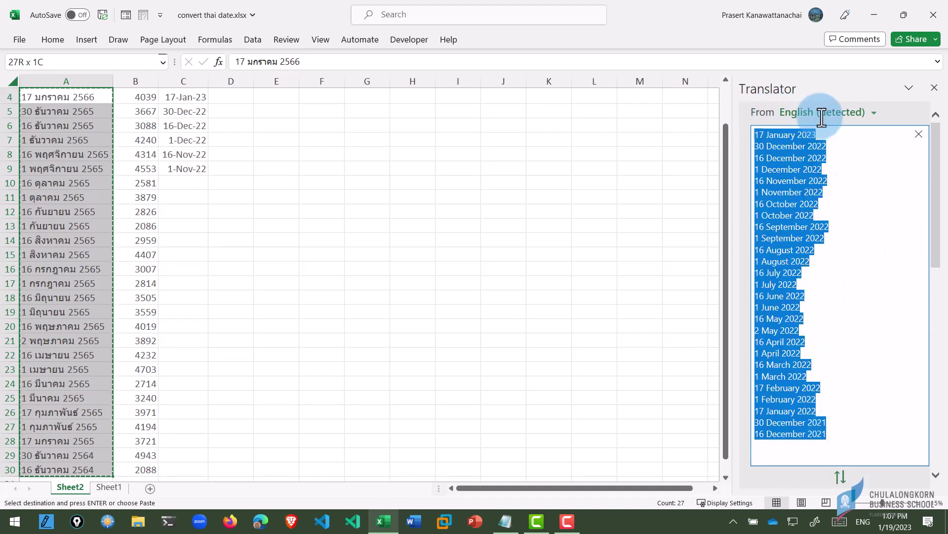
key(Escape)
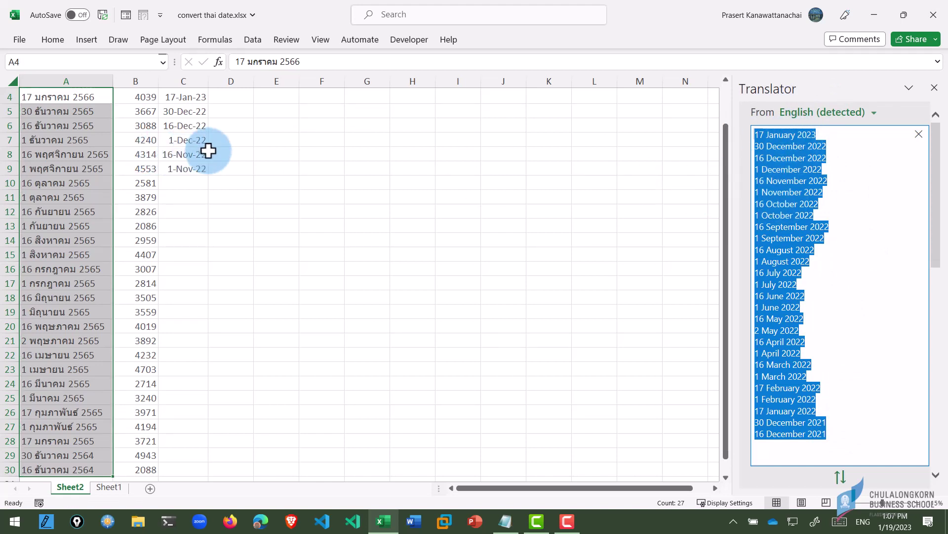
click(176, 97)
scroll(230, 111, up, 1)
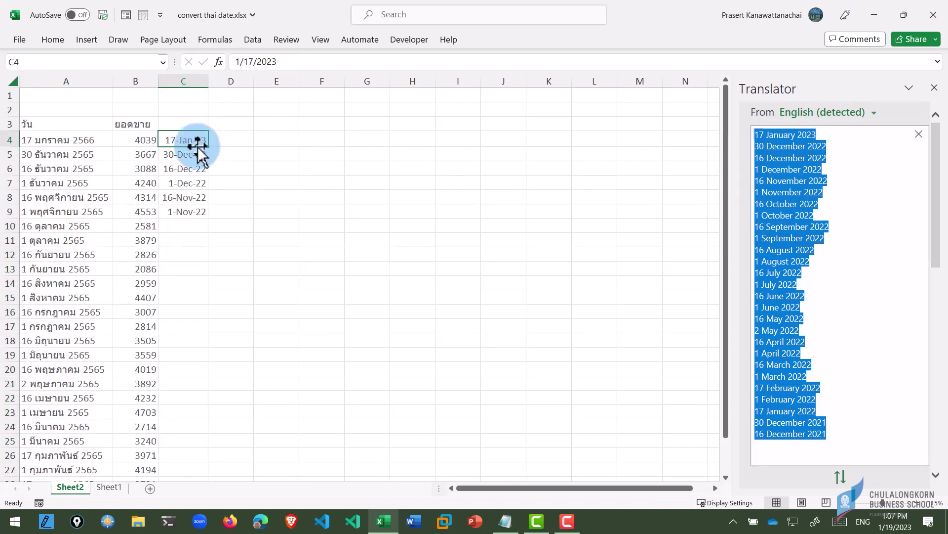
key(ctrl+v)
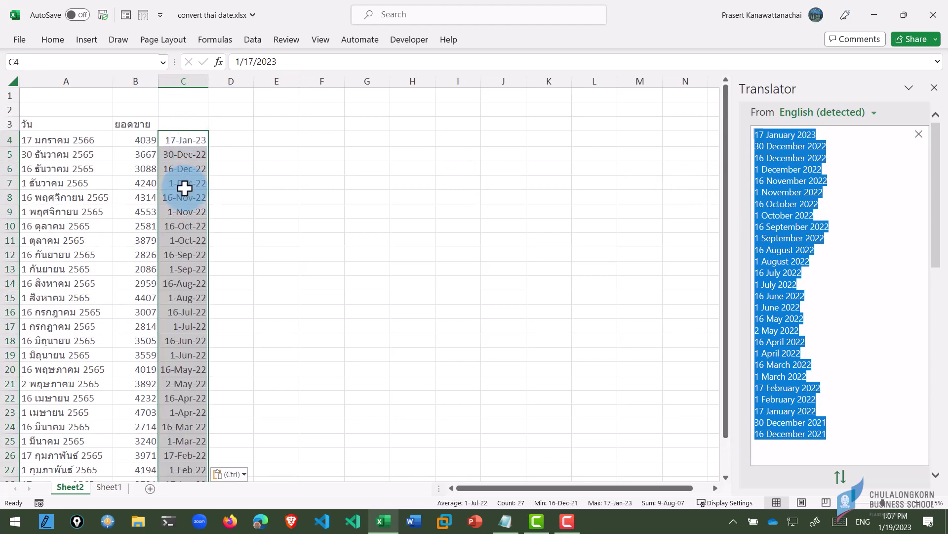
click(184, 183)
click(51, 154)
click(174, 157)
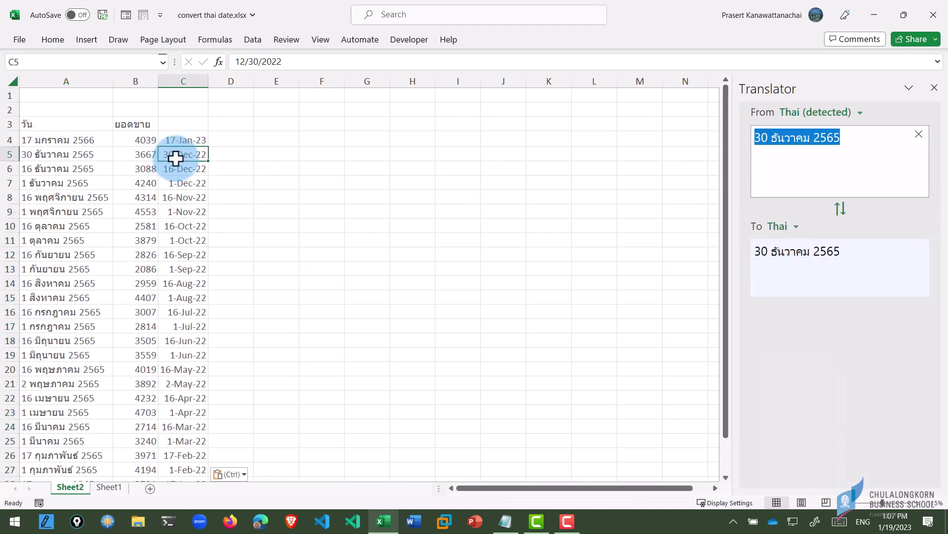
- Enter the header 'date' in C3
click(189, 124)
text(date)
key(Return)
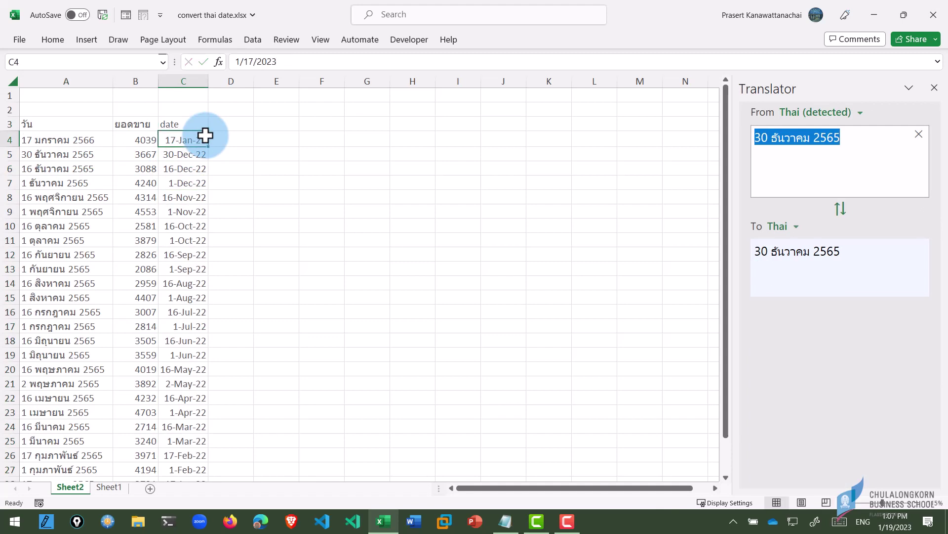
key(Return)
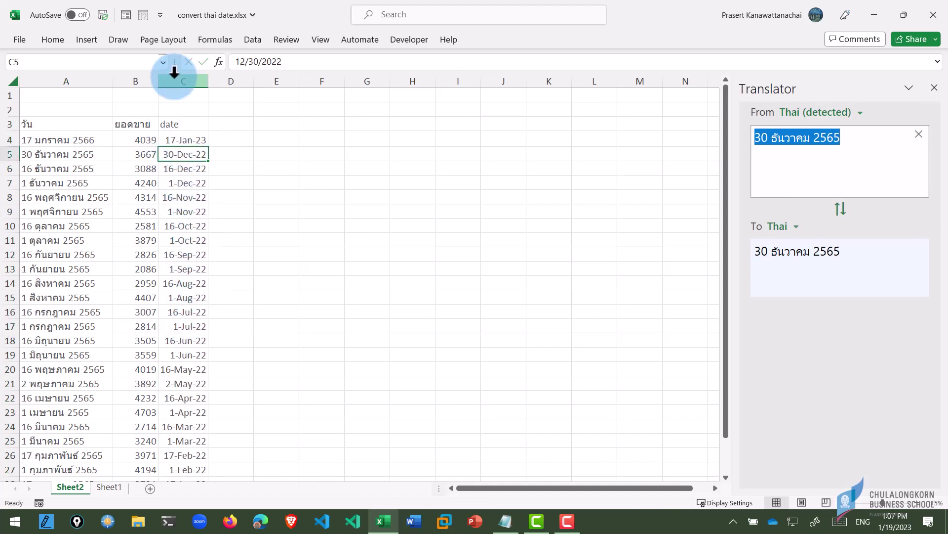
- Sort the sales list by date, oldest first, putting 16-Dec-21 in row 4
click(253, 41)
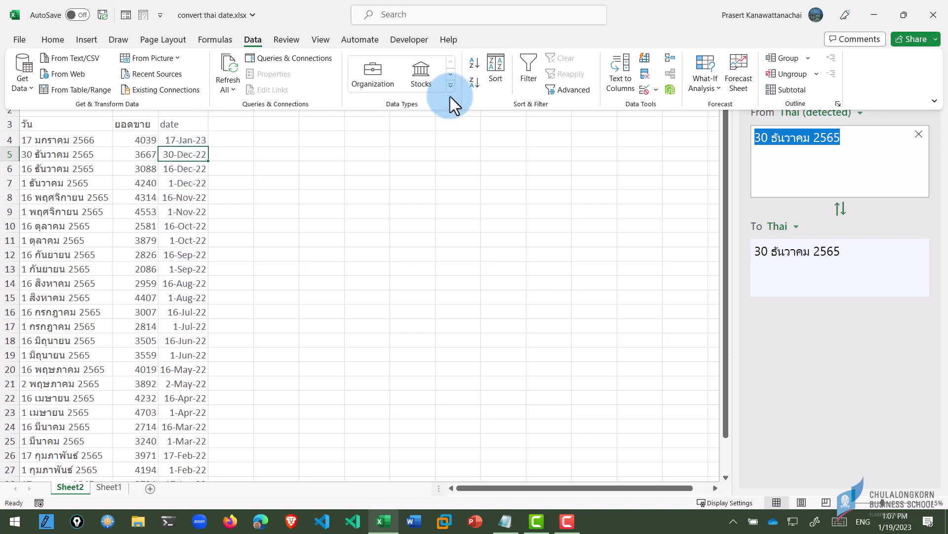
click(476, 63)
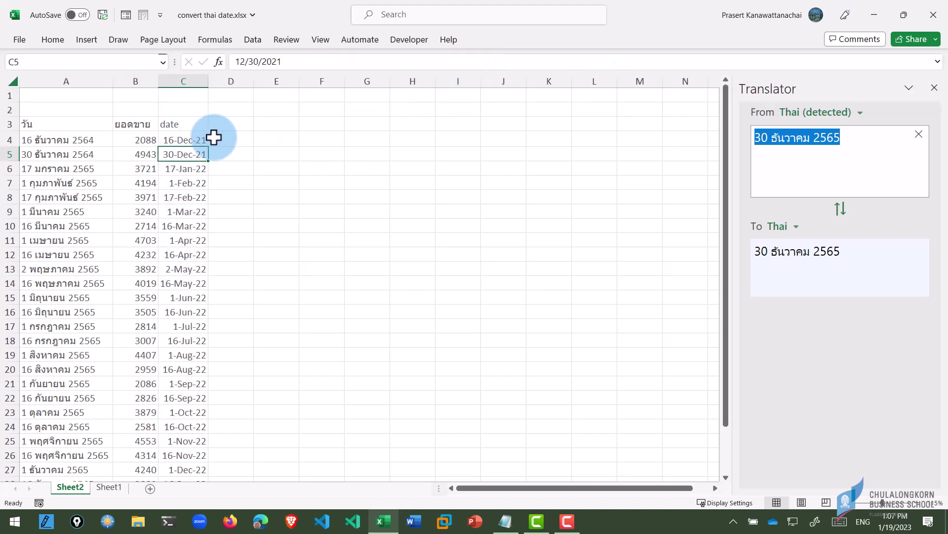
click(179, 141)
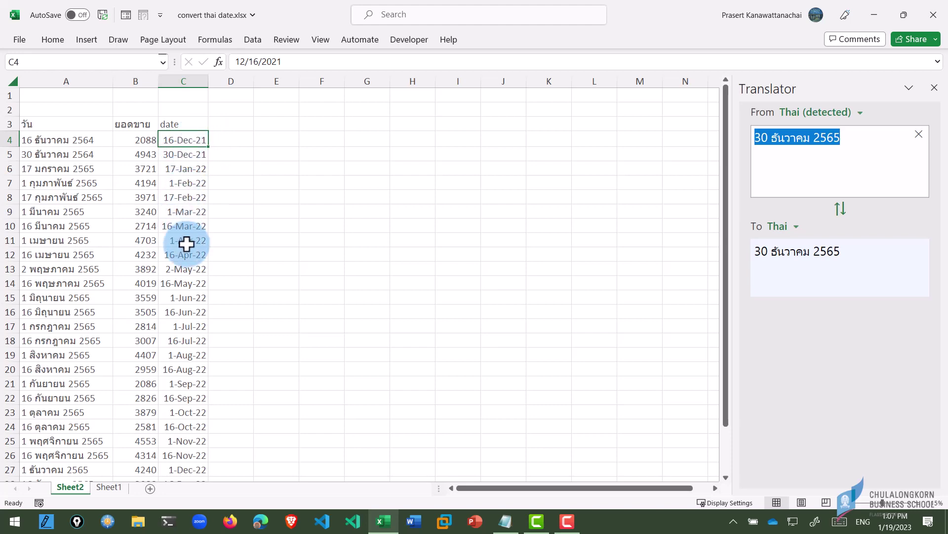
- Compare A4 with C4 and select the column C dates, showing serial numbers 44546 to 44943
scroll(187, 254, down, 4)
scroll(187, 254, up, 4)
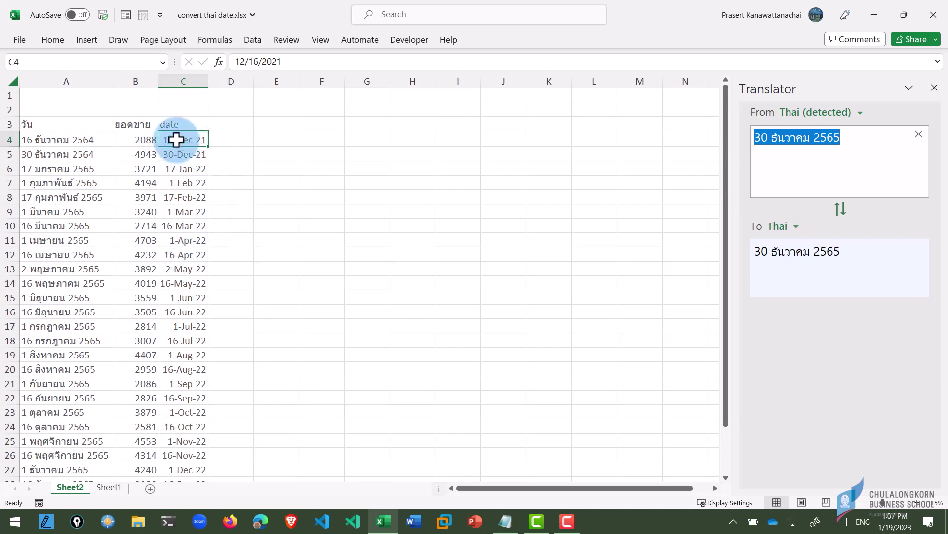
click(45, 139)
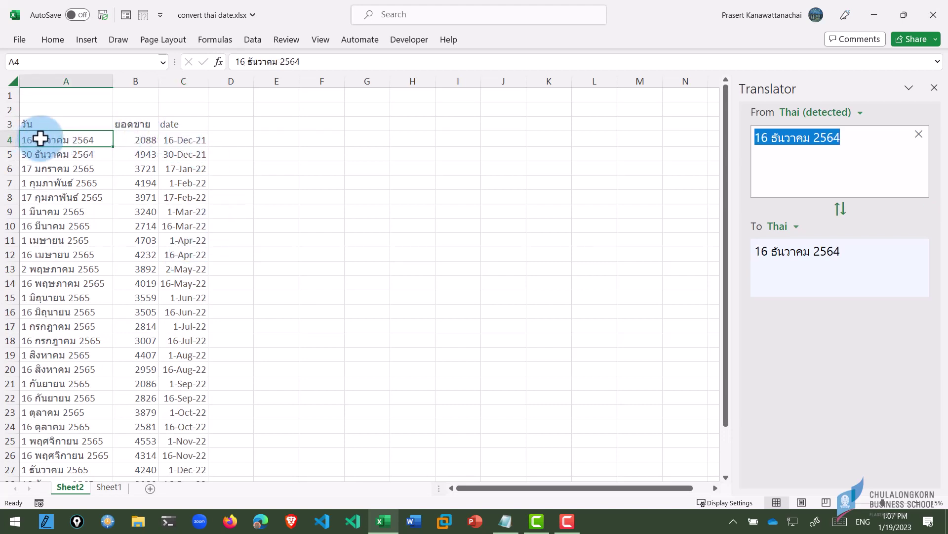
click(179, 139)
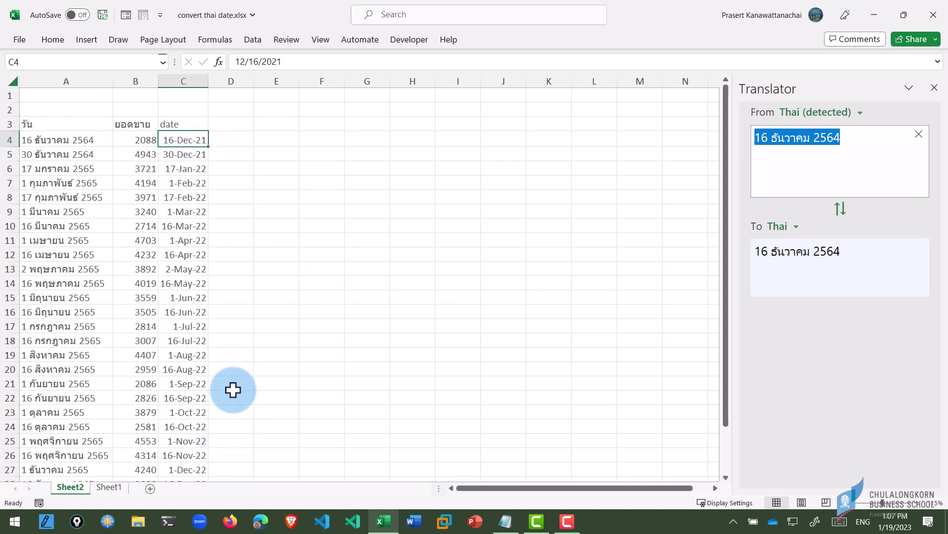
scroll(179, 242, down, 2)
scroll(179, 242, down, 1)
shift+click(187, 393)
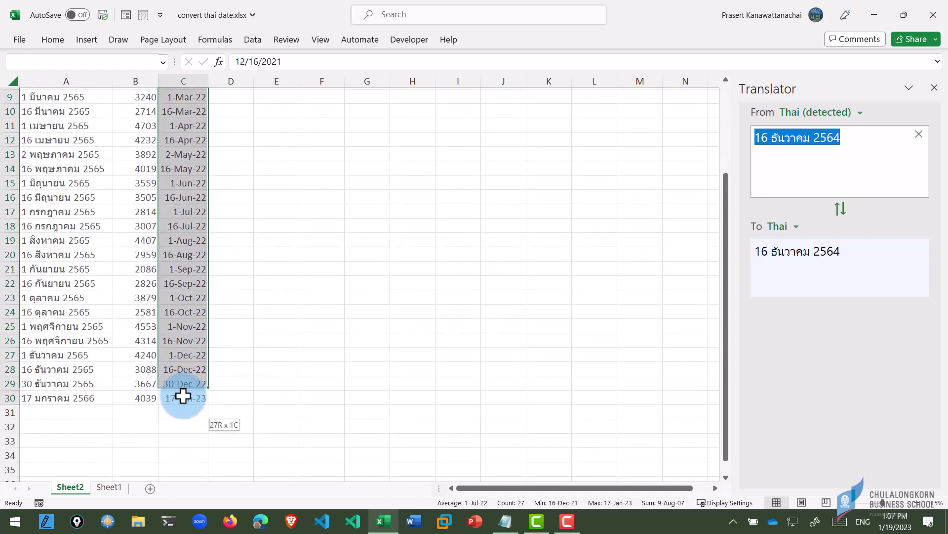
scroll(237, 258, up, 3)
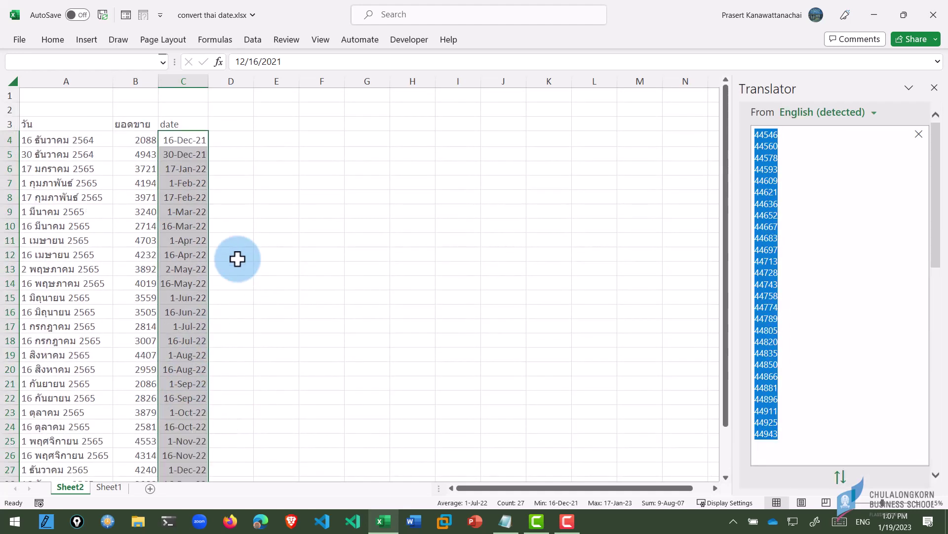
- Close Translator and format column C dates with the Thai Buddhist-calendar locale in '14 มีนาคม 2555' style
click(934, 89)
right_click(180, 143)
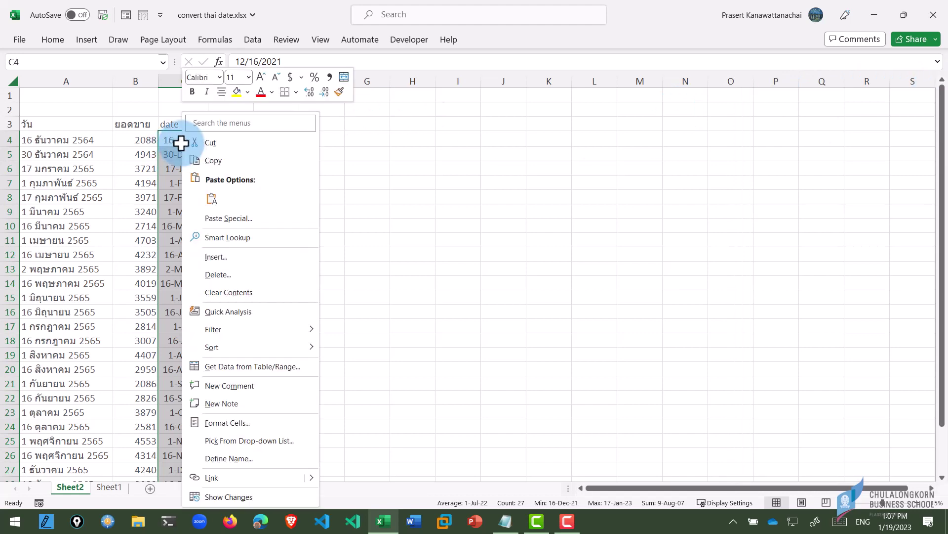
click(227, 423)
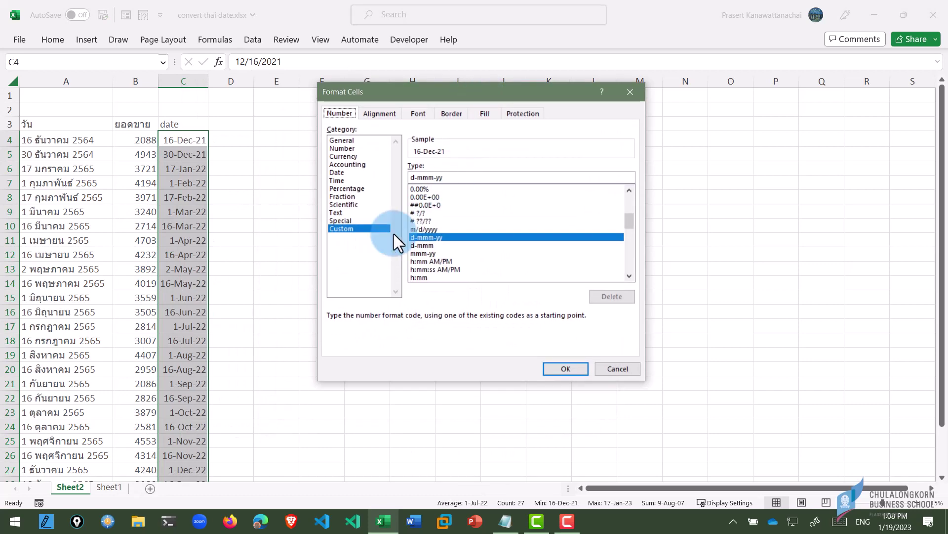
click(341, 173)
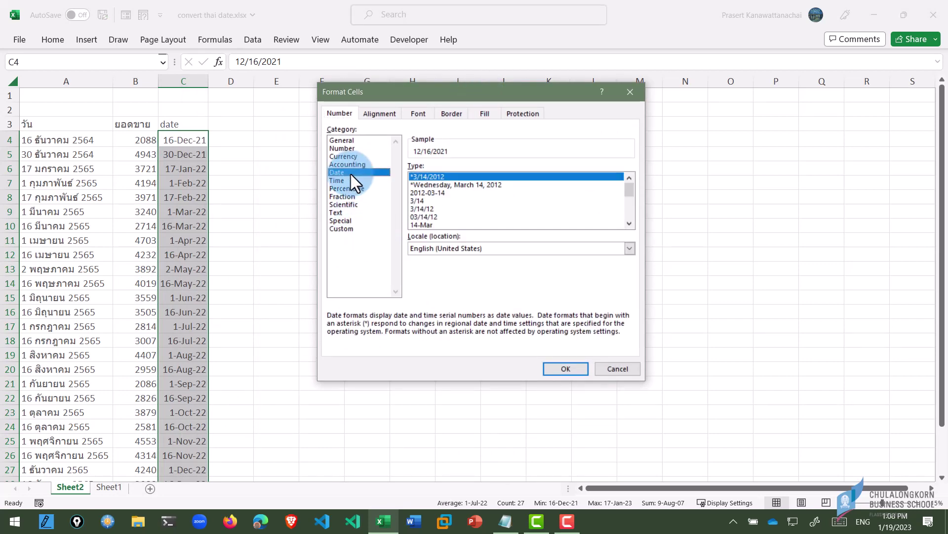
click(441, 246)
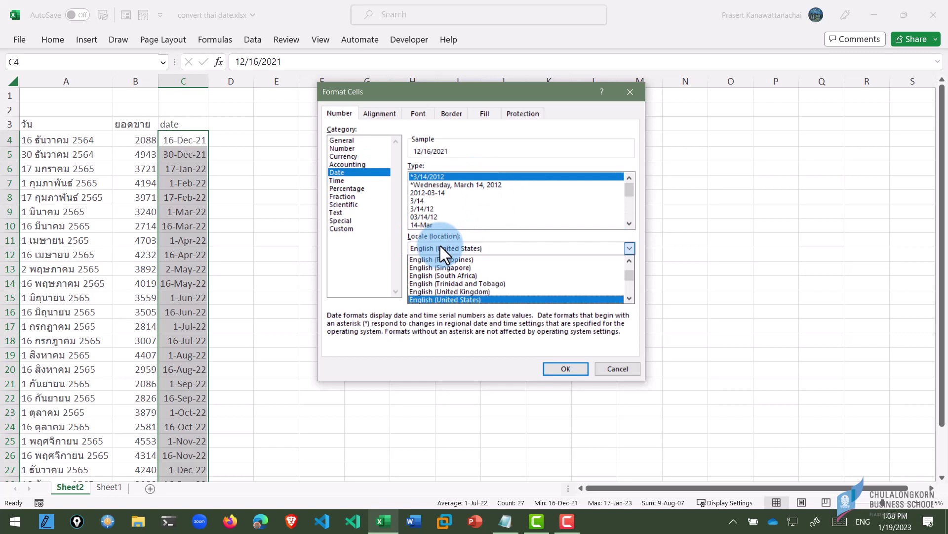
key(t)
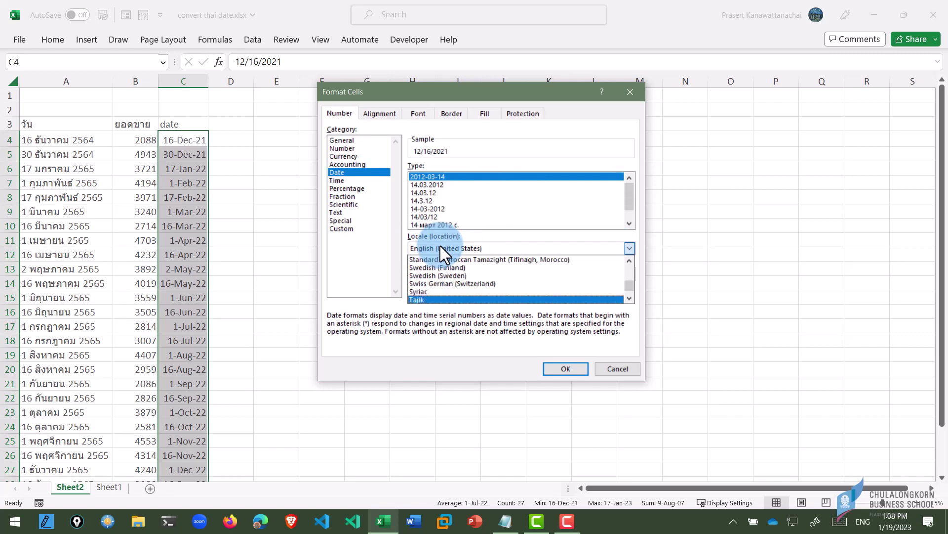
click(629, 298)
click(629, 298)
click(627, 300)
click(627, 300)
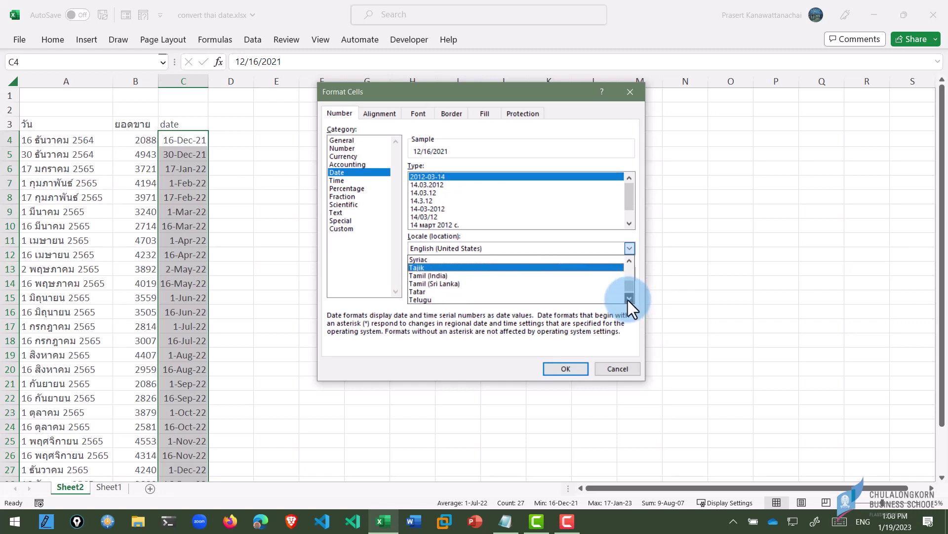
click(628, 300)
click(542, 292)
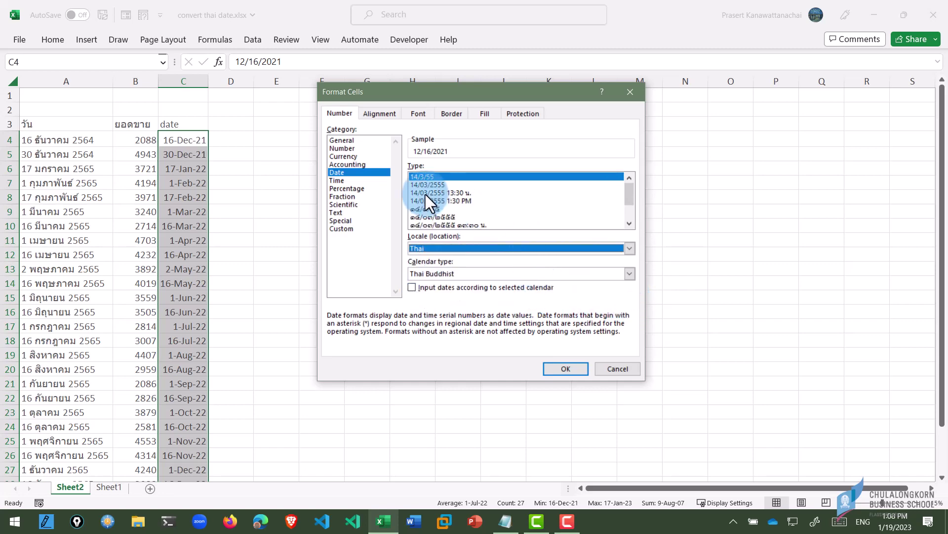
drag(628, 194, 629, 209)
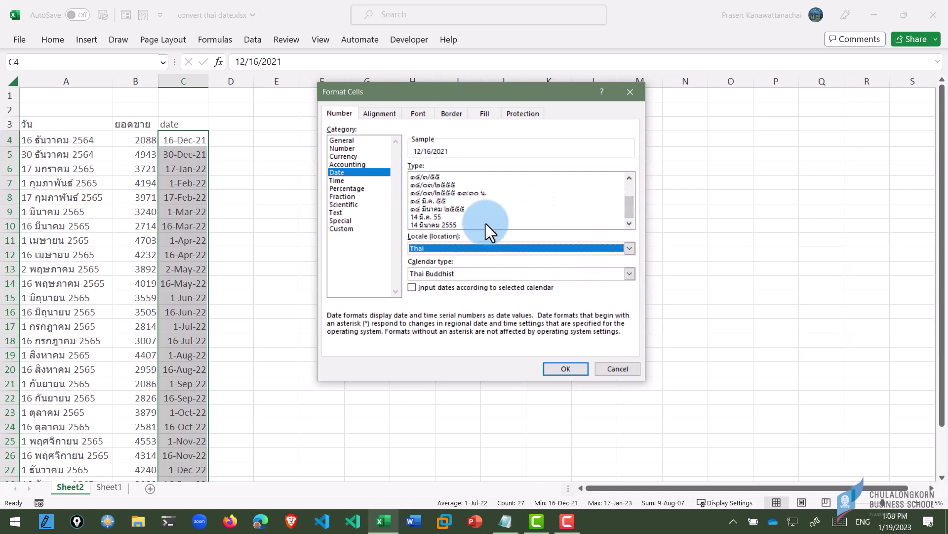
click(440, 225)
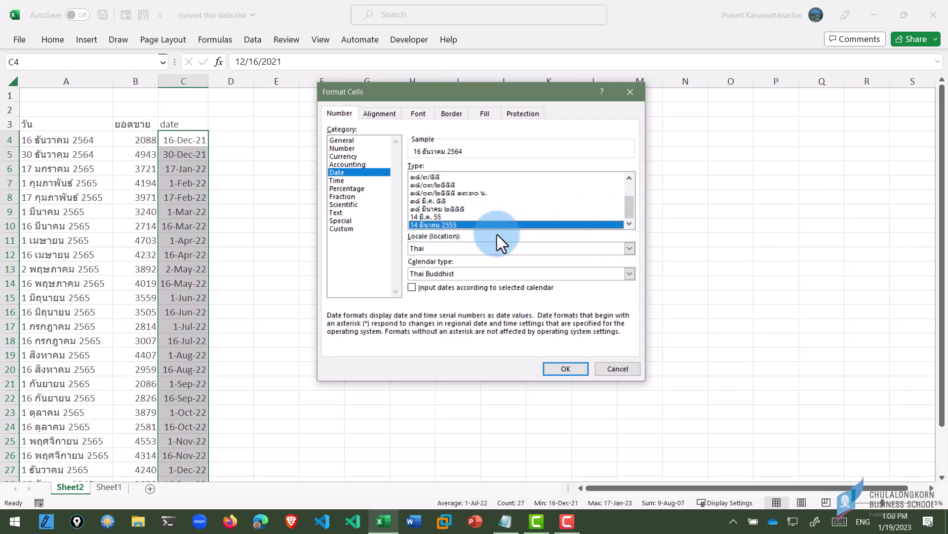
click(566, 368)
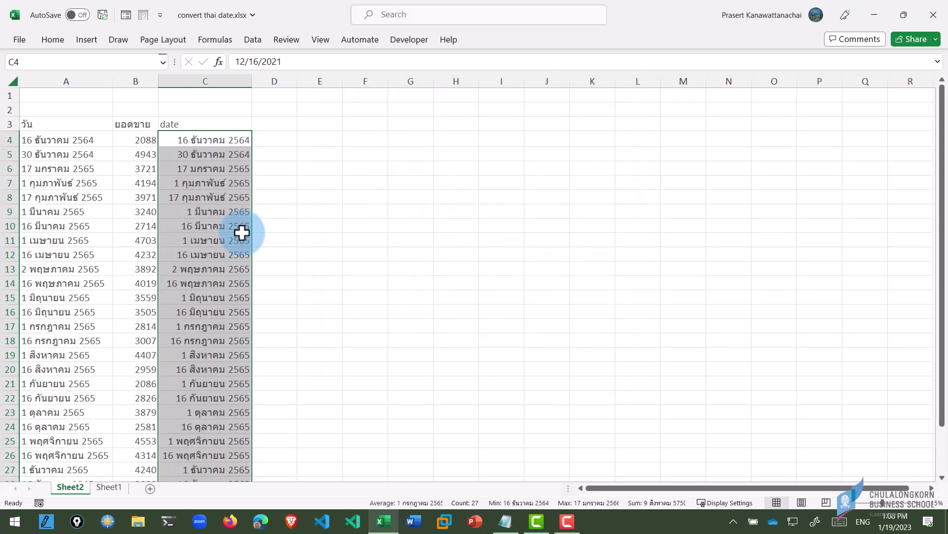
- Compare C4 with the original Thai text in A4, then begin a formula in D4
click(205, 141)
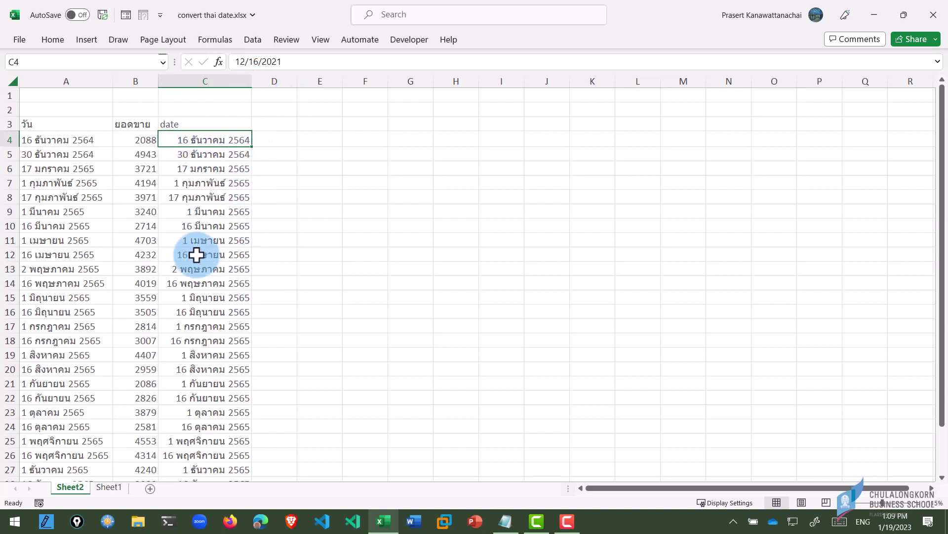
click(46, 139)
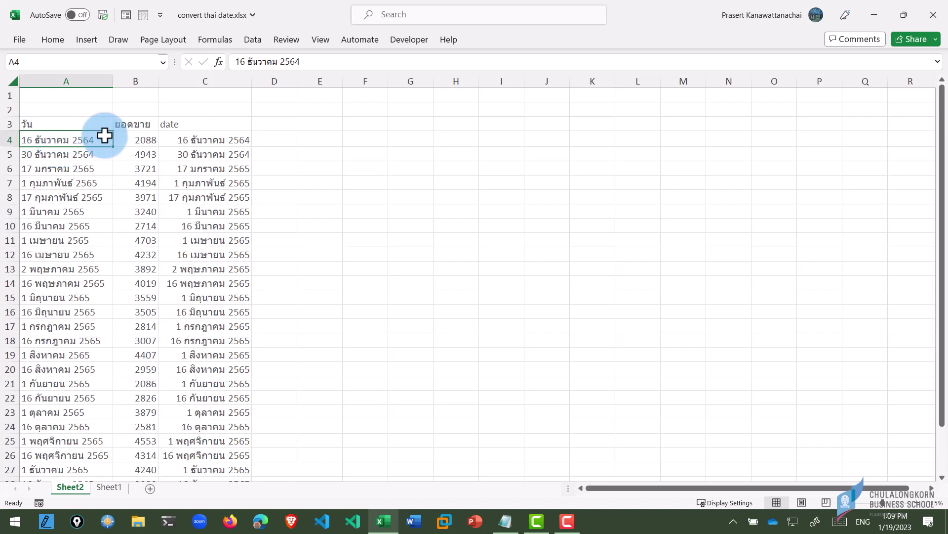
click(266, 141)
text(=)
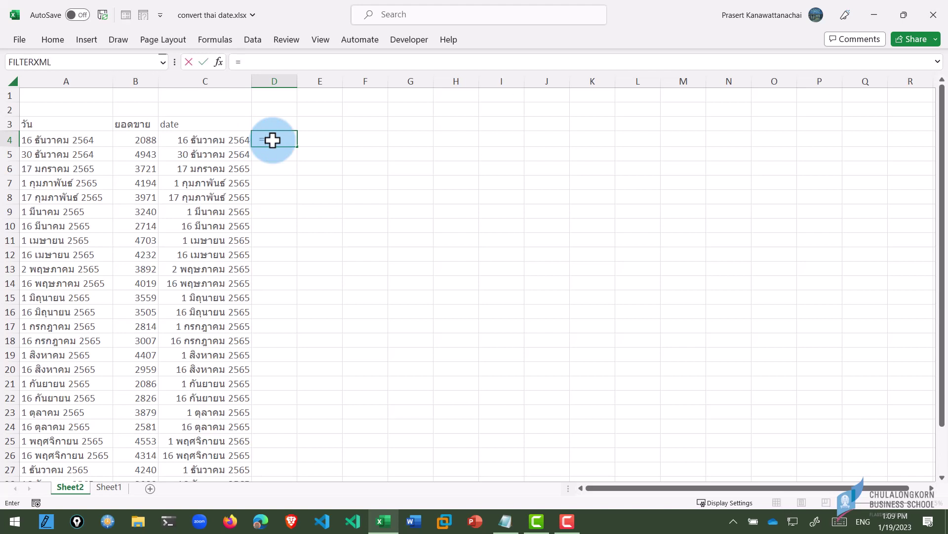
- Enter =C4+3 in D4 (19 ธันวาคม 2564) and =A4+3 in E4, which returns #VALUE!
key(Left)
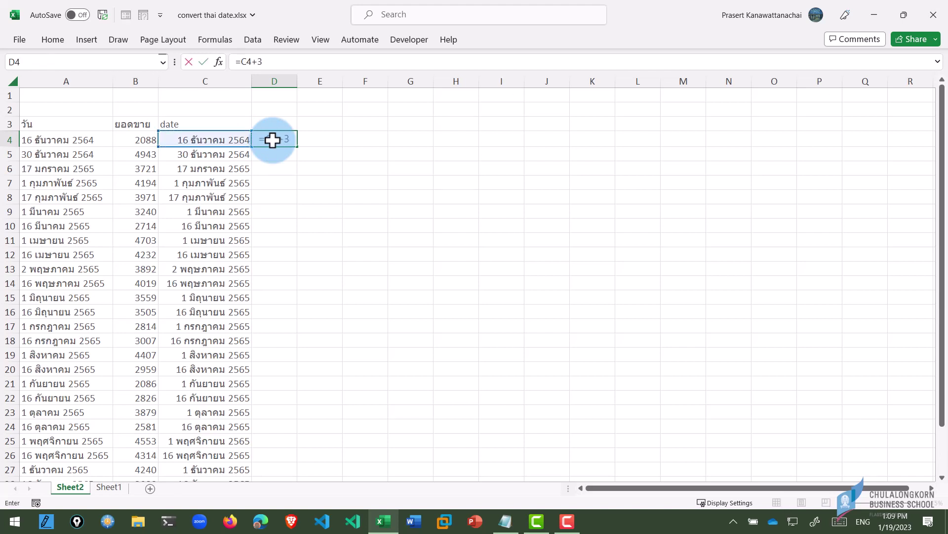
key(Return)
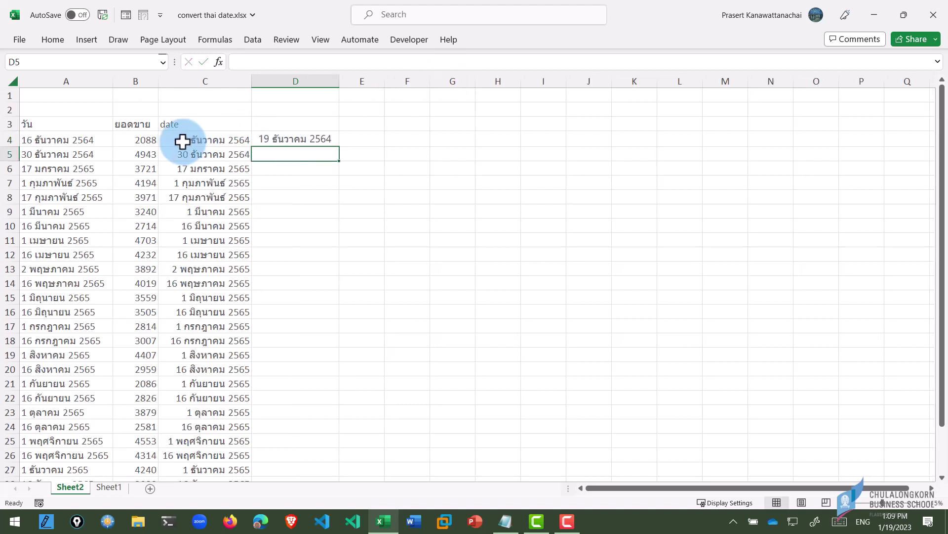
click(364, 141)
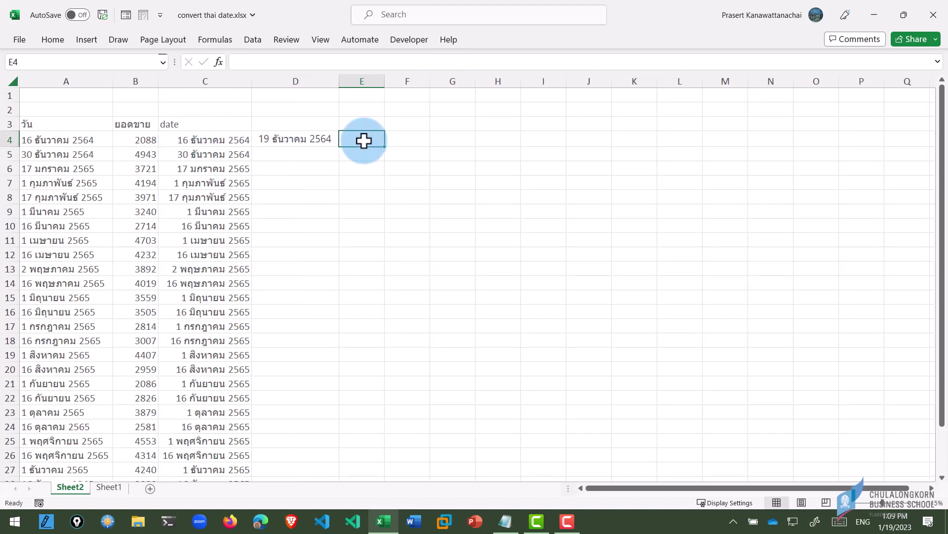
text(=)
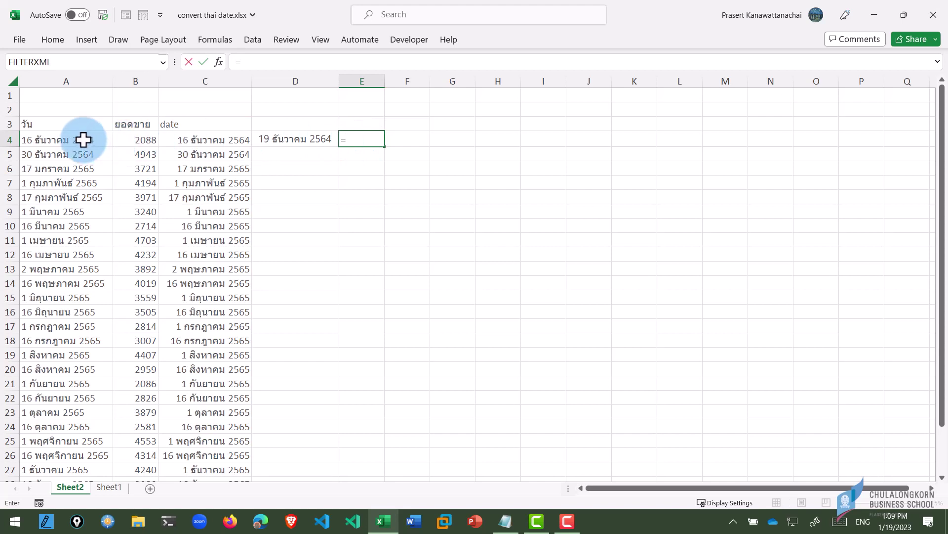
click(83, 140)
key(Return)
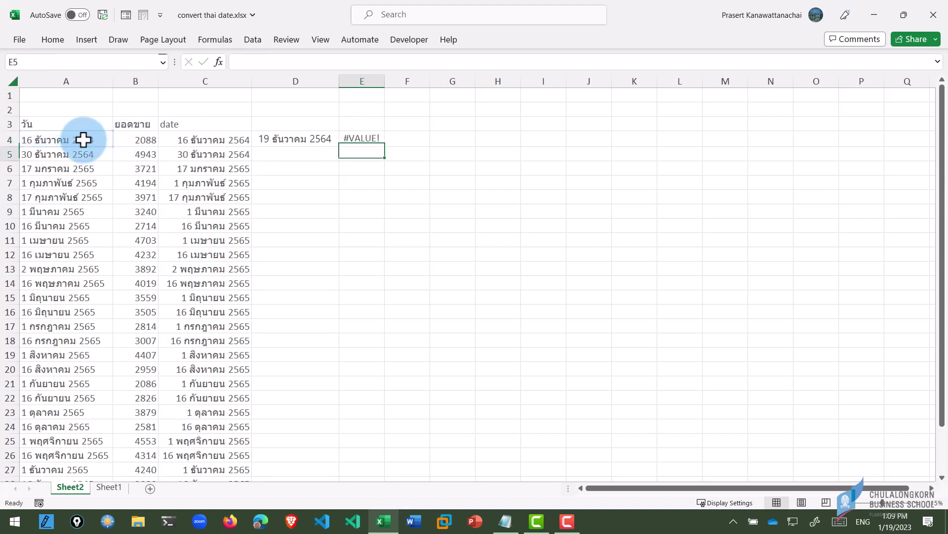
click(365, 140)
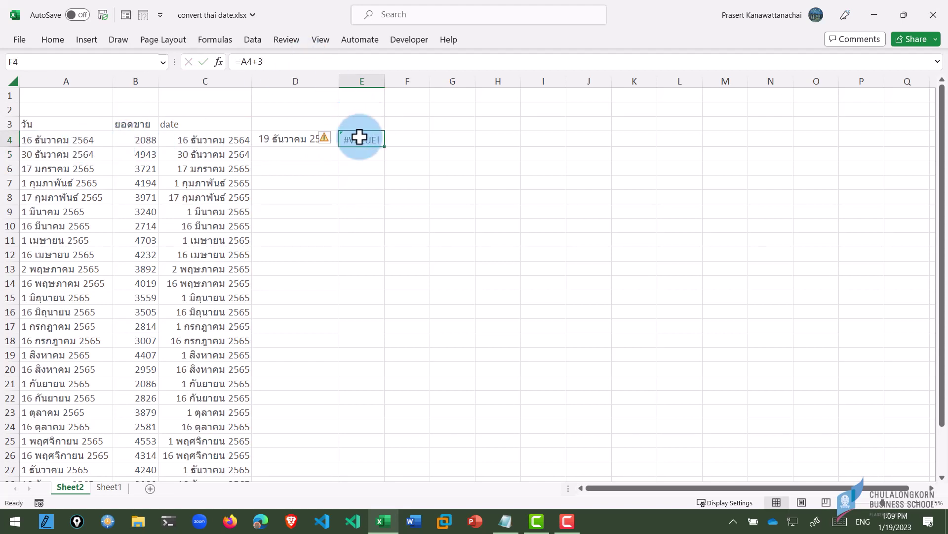
click(192, 139)
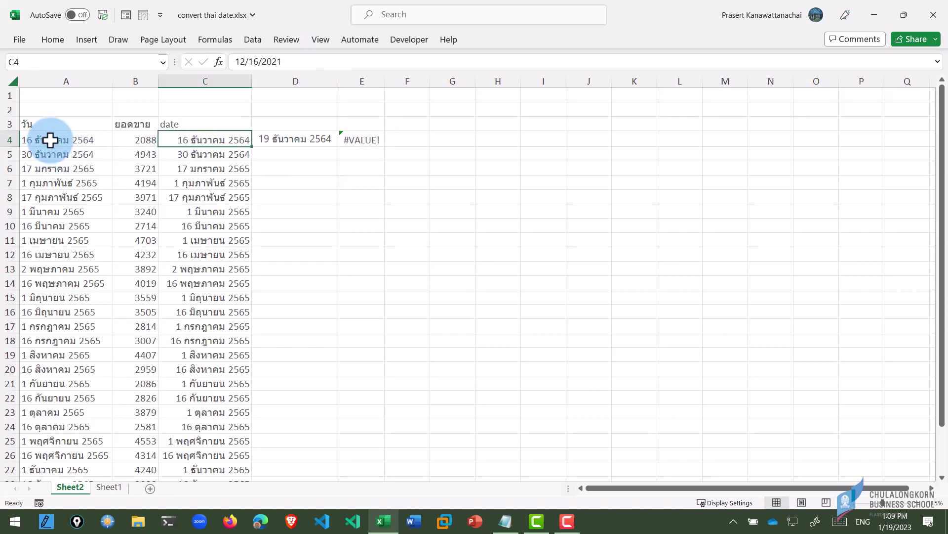
- Switch to Notepad to view the sales.tsv list of Thai dates and sales
click(506, 521)
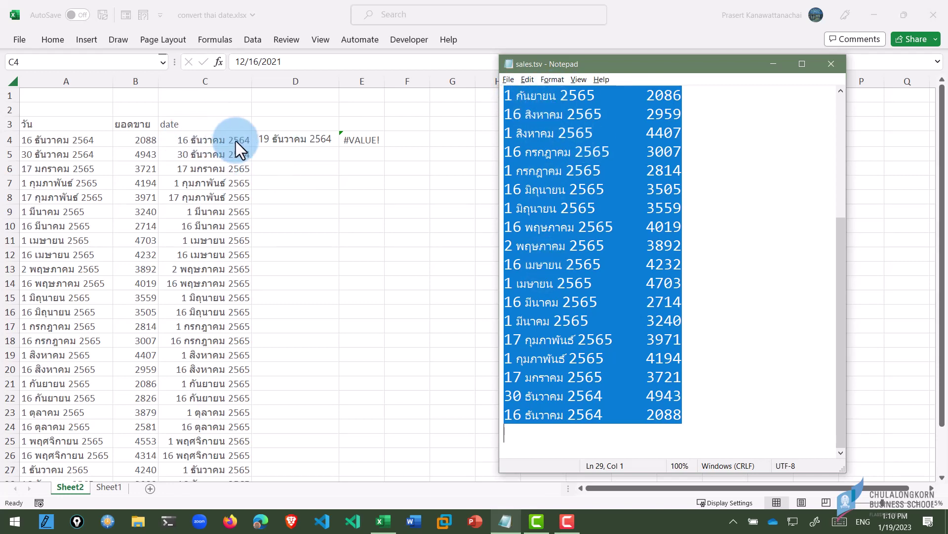
- Translate the Thai date text in A4:A9 into English, e.g. 16 December 2021
click(57, 140)
drag(58, 140, 72, 214)
right_click(68, 172)
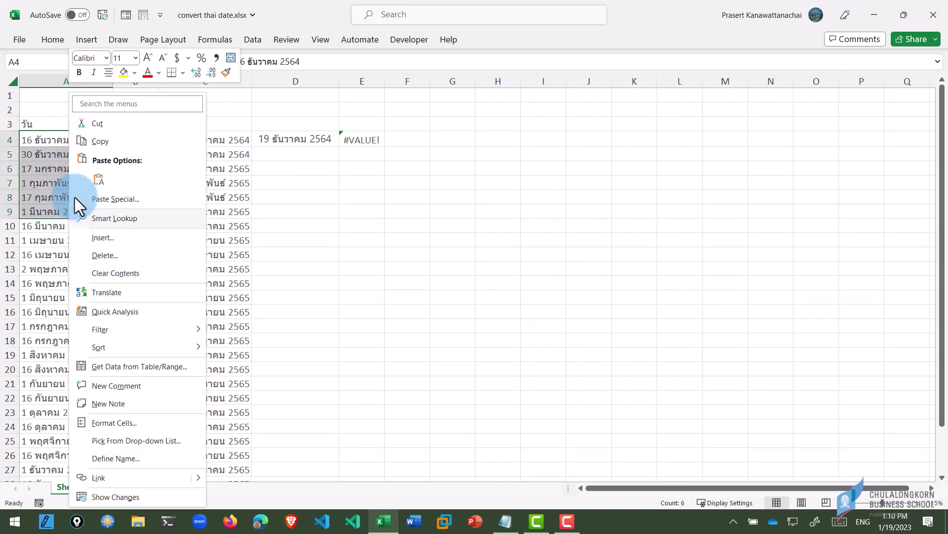
click(107, 293)
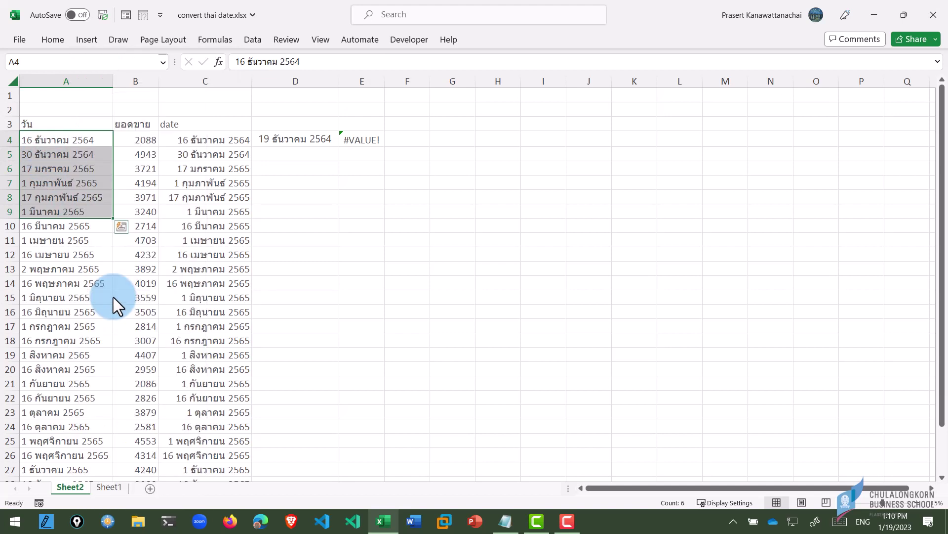